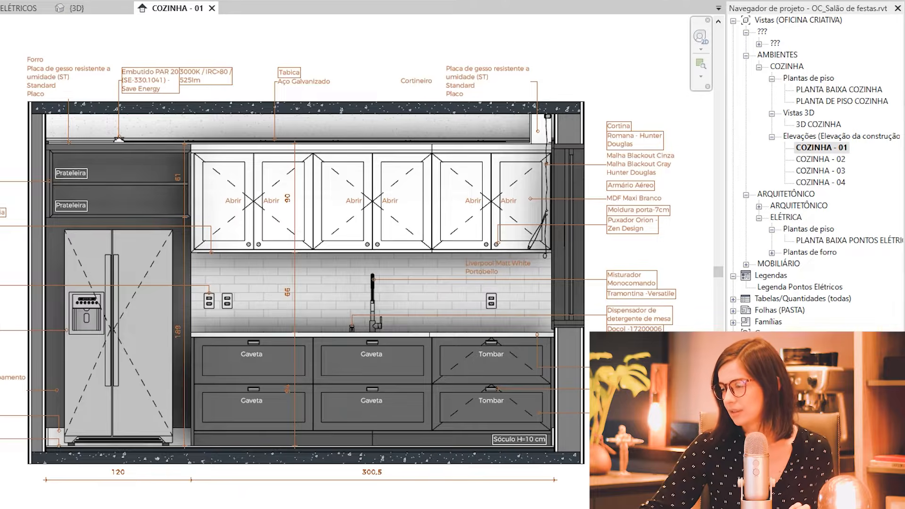
# Inspect the outlet on the tiled backsplash beside the window in the COZINHA - 01 elevation
pyautogui.scroll(5, 658, 349)
pyautogui.click(155, 211)
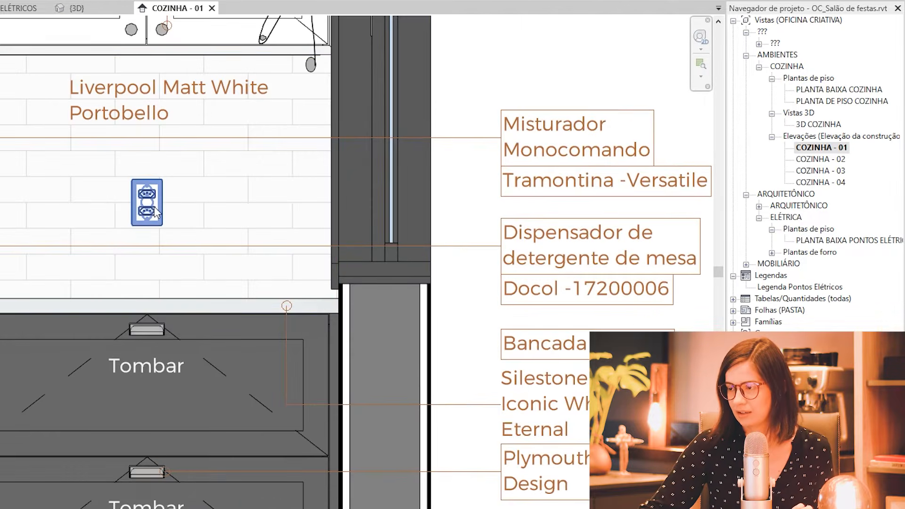
pyautogui.scroll(-3, 511, 146)
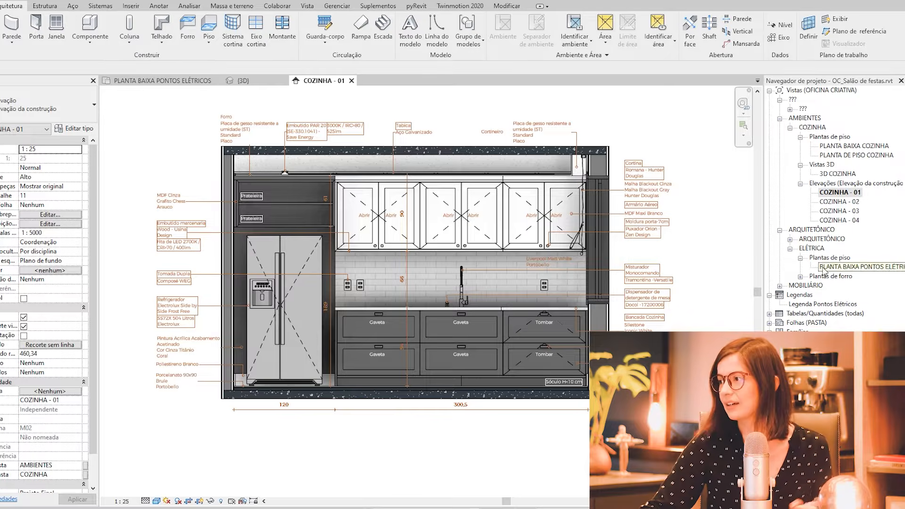
# Open the PLANTA BAIXA PONTOS ELÉTRICOS floor plan and frame the whole plan
pyautogui.click(841, 267)
pyautogui.doubleClick(839, 267)
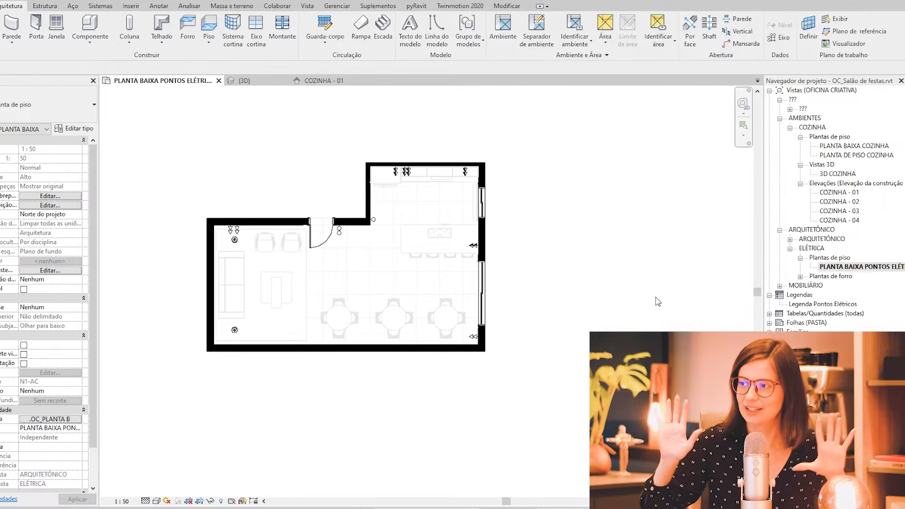
pyautogui.moveTo(427, 418); pyautogui.dragTo(427, 444, button='middle')
pyautogui.scroll(2, 422, 439)
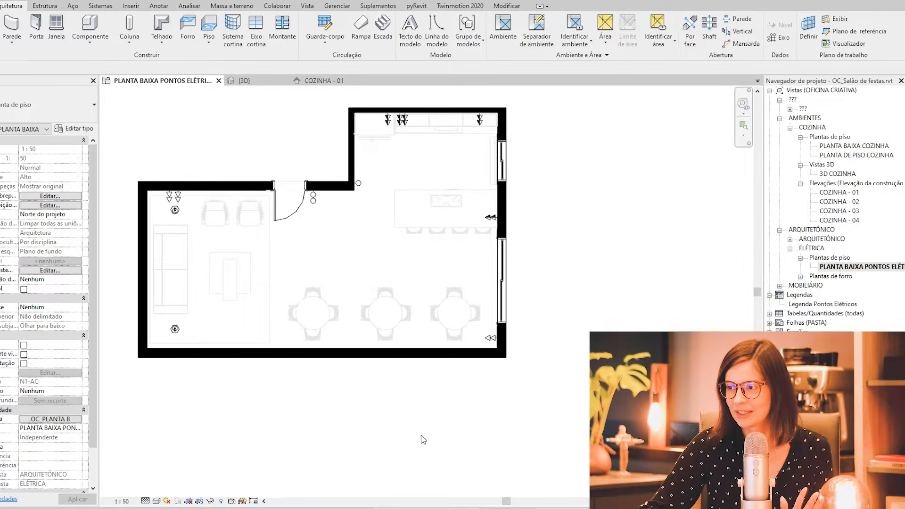
pyautogui.scroll(2, 339, 443)
pyautogui.moveTo(341, 438); pyautogui.dragTo(366, 455, button='middle')
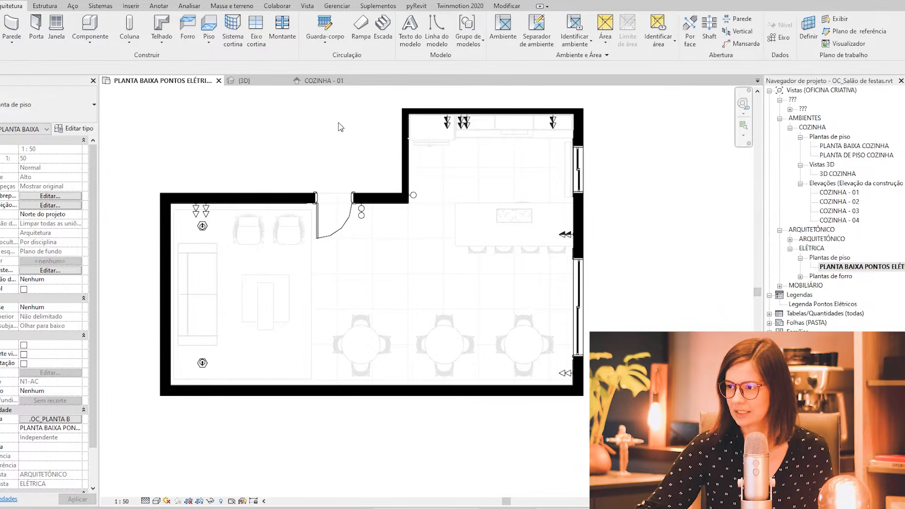
pyautogui.moveTo(340, 127); pyautogui.dragTo(363, 137, button='middle')
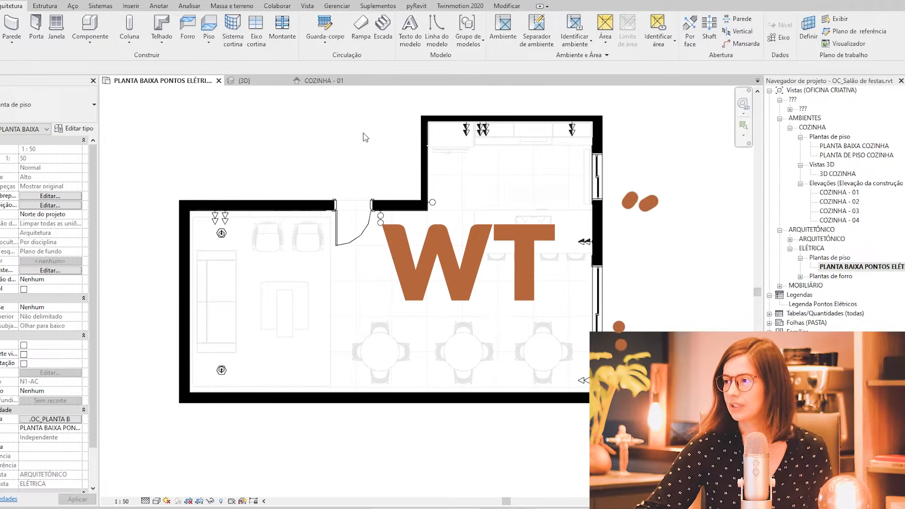
# Tile the open views and fit the electrical plan and the COZINHA - 01 elevation within their windows
pyautogui.press('w')
pyautogui.press('t')
pyautogui.scroll(-2, 330, 146)
pyautogui.moveTo(293, 152); pyautogui.dragTo(189, 127, button='middle')
pyautogui.scroll(-1, 179, 323)
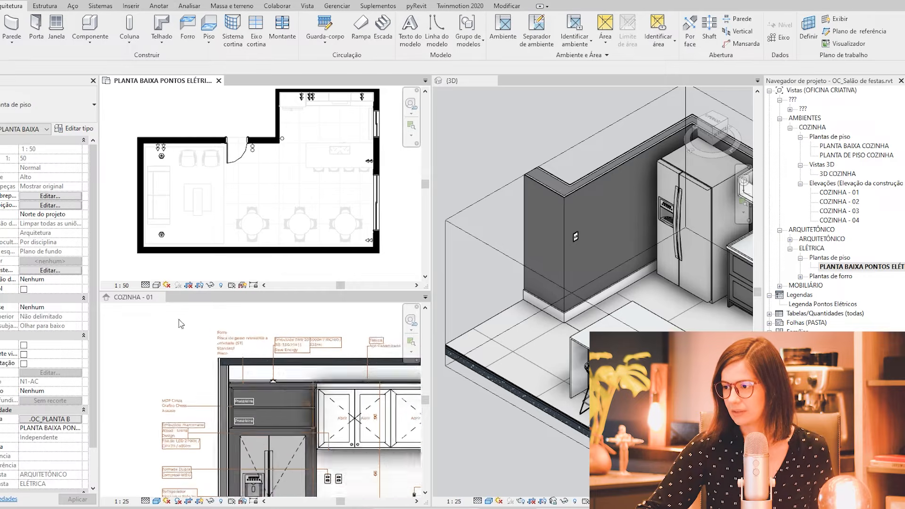
pyautogui.scroll(-1, 179, 322)
pyautogui.click(174, 372)
pyautogui.moveTo(179, 366); pyautogui.dragTo(124, 331, button='middle')
pyautogui.scroll(-1, 228, 351)
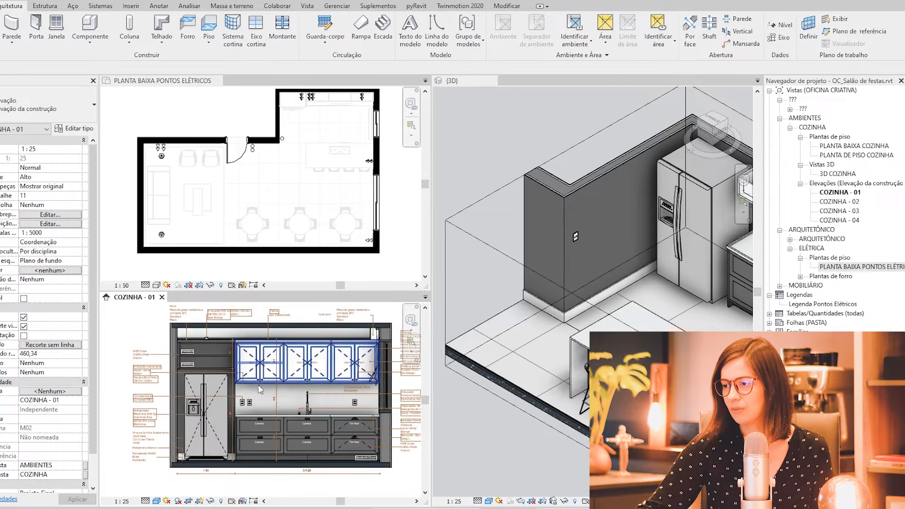
pyautogui.moveTo(259, 389); pyautogui.dragTo(230, 392, button='middle')
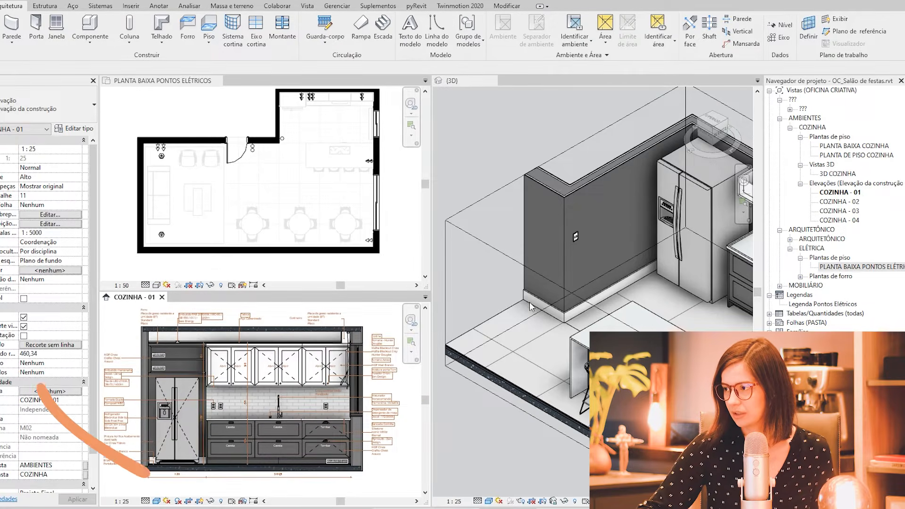
# Examine the kitchen in the 3D view from an angle facing the sink counter and its backsplash outlets
pyautogui.scroll(-3, 531, 307)
pyautogui.scroll(2, 644, 261)
pyautogui.click(643, 260)
pyautogui.moveTo(623, 269); pyautogui.dragTo(571, 262, button='middle')
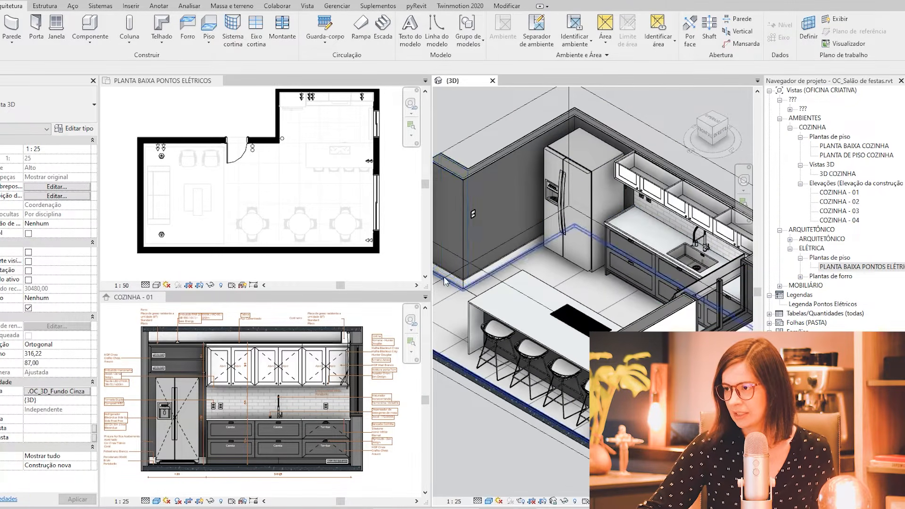
pyautogui.click(241, 140)
pyautogui.moveTo(253, 115)
pyautogui.mouseDown(button='middle')
pyautogui.moveTo(241, 136)
pyautogui.moveTo(244, 128)
pyautogui.mouseUp(button='middle')
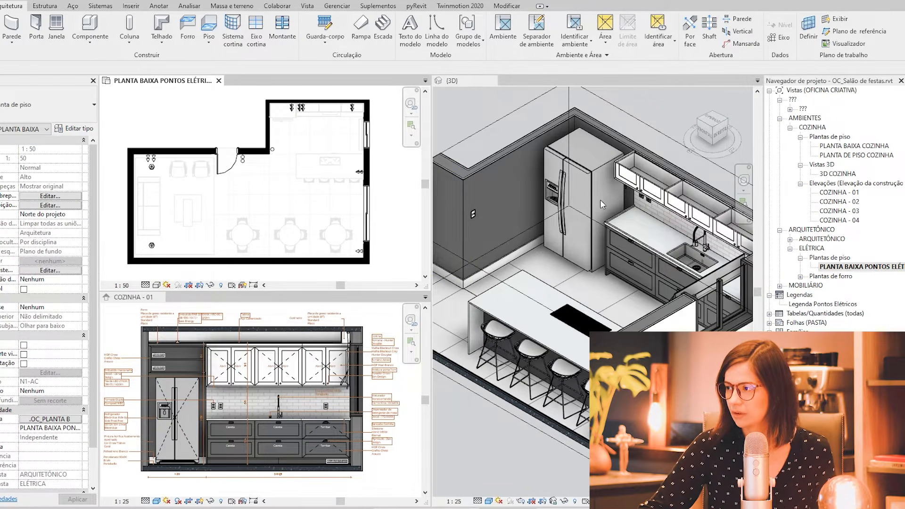
pyautogui.keyDown('shift'); pyautogui.moveTo(602, 206); pyautogui.dragTo(700, 203, button='middle'); pyautogui.keyUp('shift')
pyautogui.scroll(3, 609, 236)
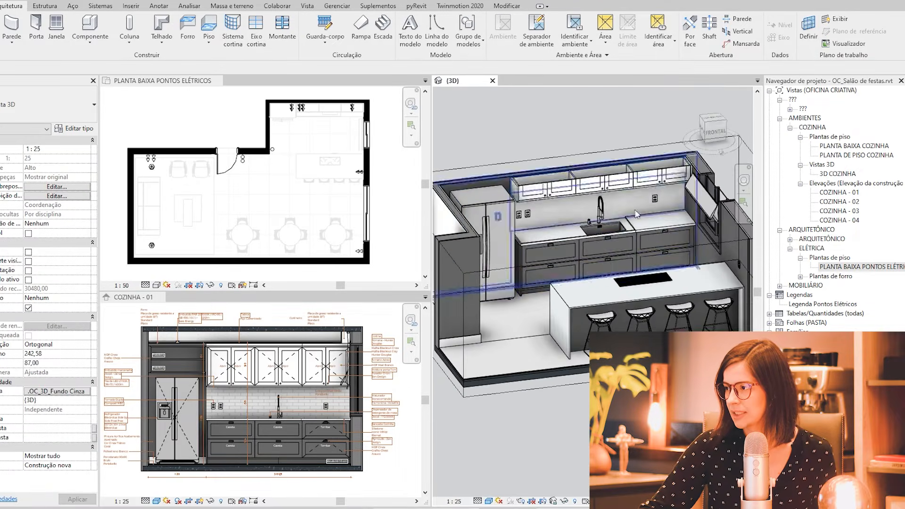
pyautogui.keyDown('shift'); pyautogui.moveTo(568, 282); pyautogui.dragTo(488, 358, button='middle'); pyautogui.keyUp('shift')
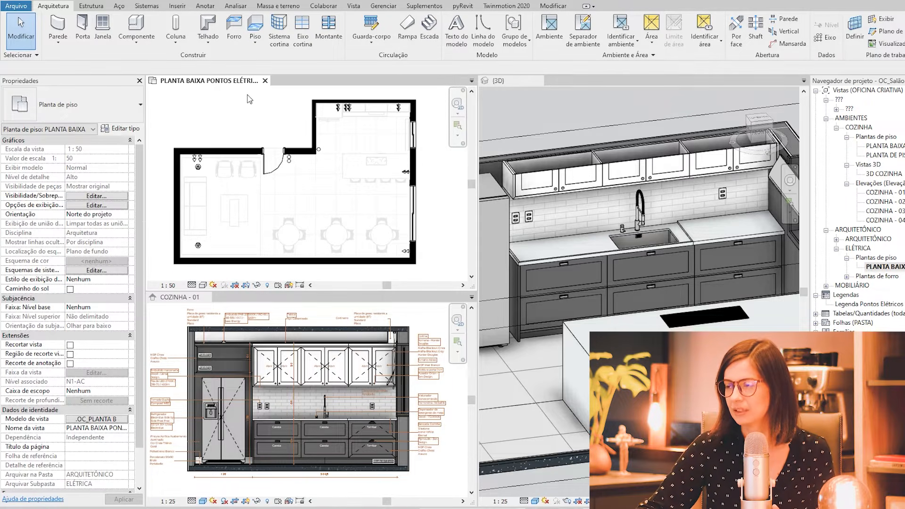
# Rearrange the tiled views so the electrical plan fills the tall pane and the 3D view sits beneath the COZINHA - 01 elevation
pyautogui.moveTo(211, 83); pyautogui.dragTo(531, 87)
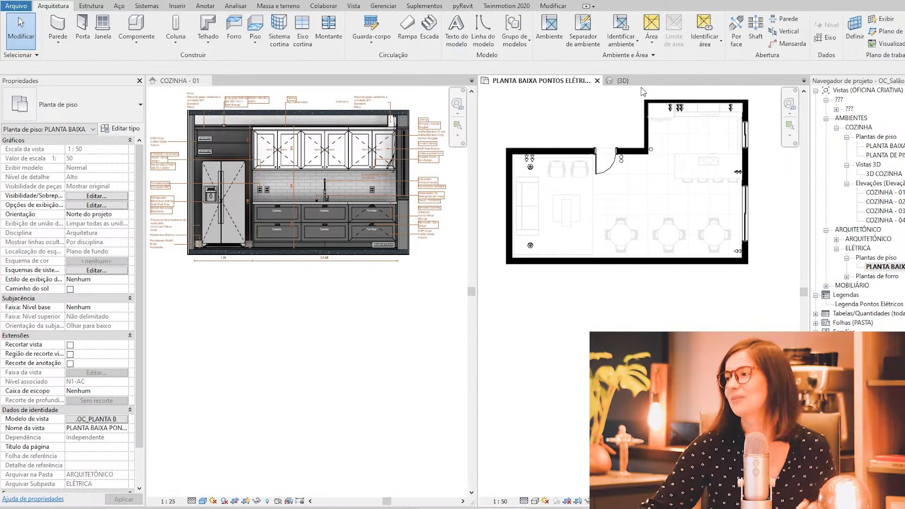
pyautogui.click(623, 81)
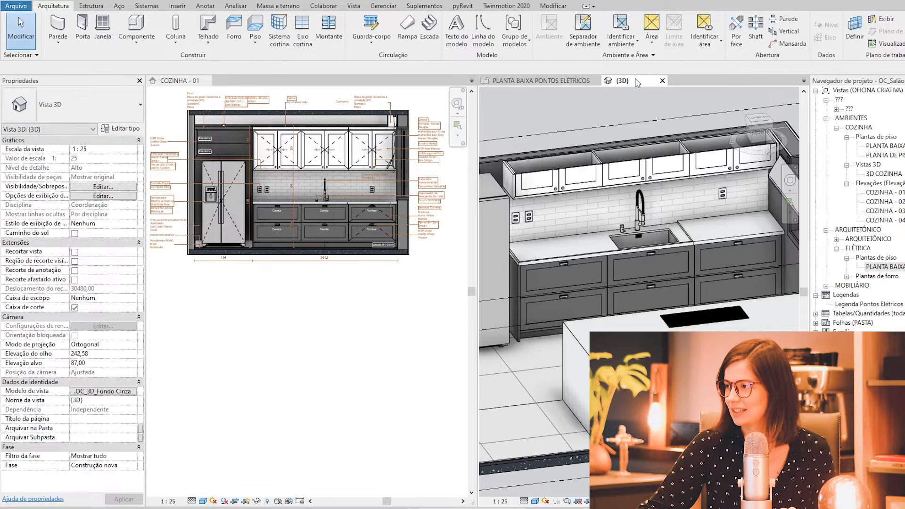
pyautogui.moveTo(622, 81); pyautogui.dragTo(230, 504)
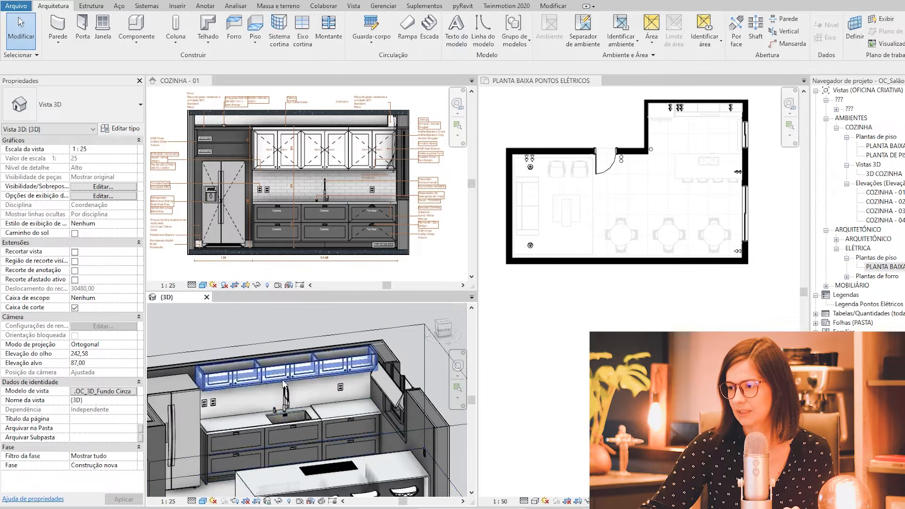
pyautogui.moveTo(305, 325); pyautogui.dragTo(293, 315, button='middle')
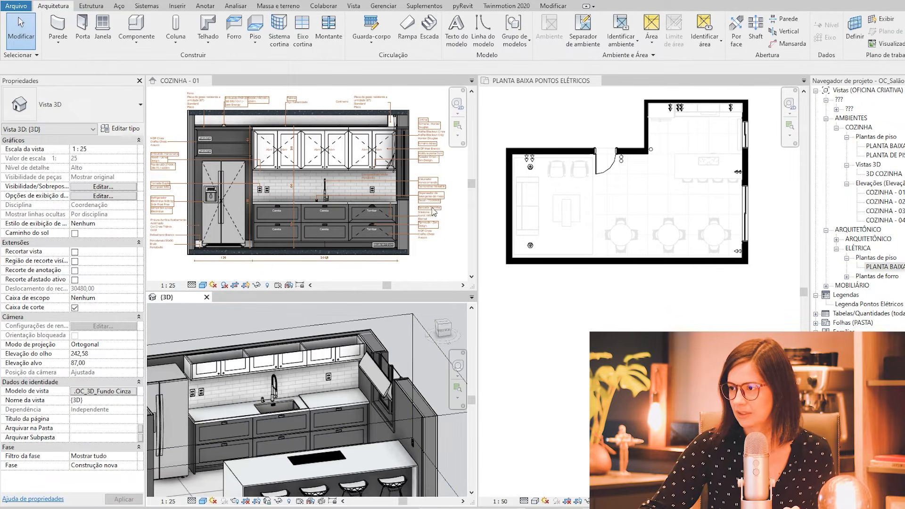
# Examine the outlet symbols along the kitchen's sink wall in the electrical floor plan
pyautogui.scroll(1, 665, 304)
pyautogui.moveTo(687, 315); pyautogui.dragTo(636, 484, button='middle')
pyautogui.scroll(4, 663, 201)
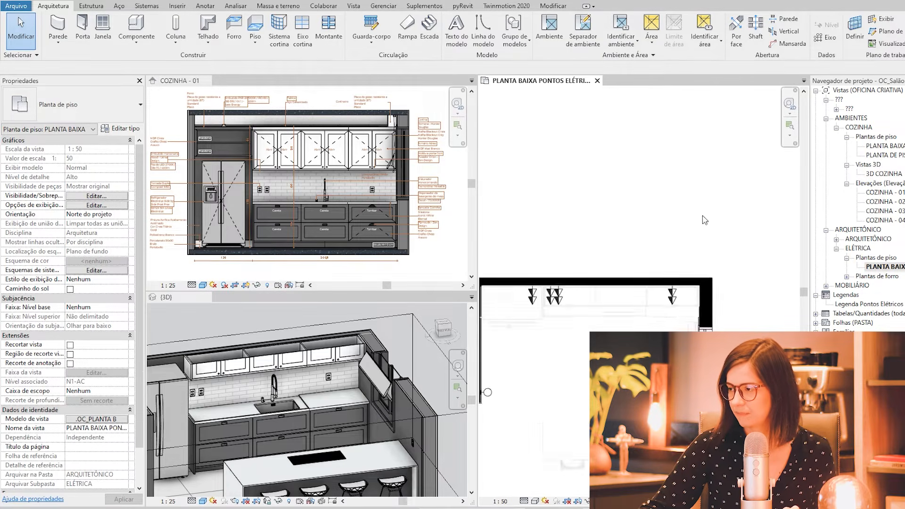
pyautogui.moveTo(663, 200); pyautogui.dragTo(663, 183, button='middle')
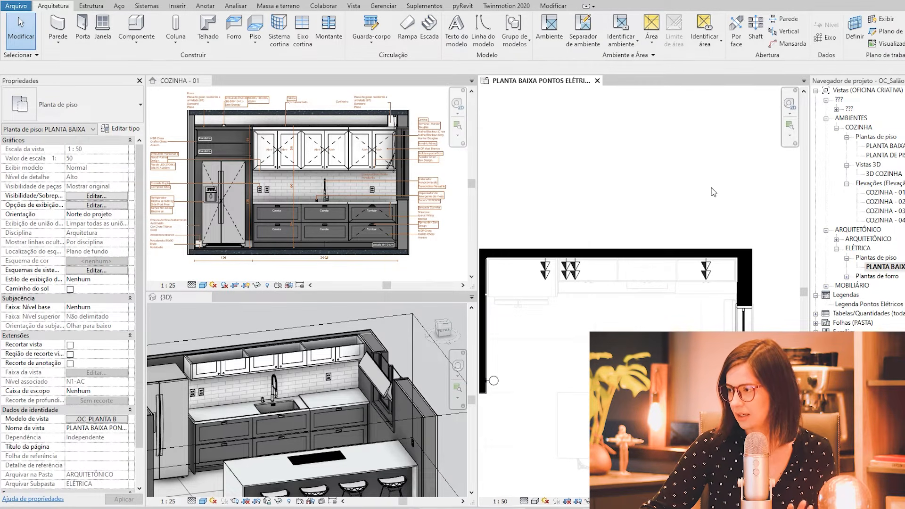
pyautogui.moveTo(579, 194); pyautogui.dragTo(615, 145, button='middle')
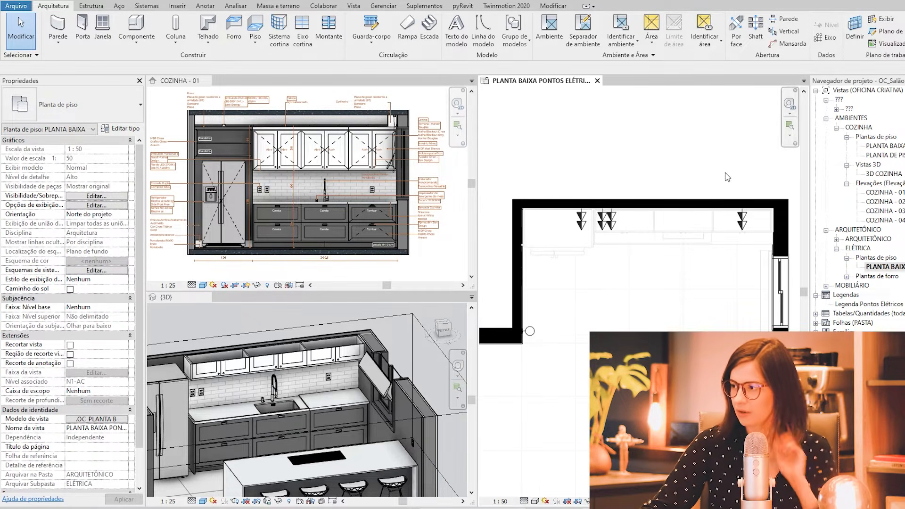
pyautogui.scroll(-1, 728, 176)
pyautogui.scroll(3, 724, 179)
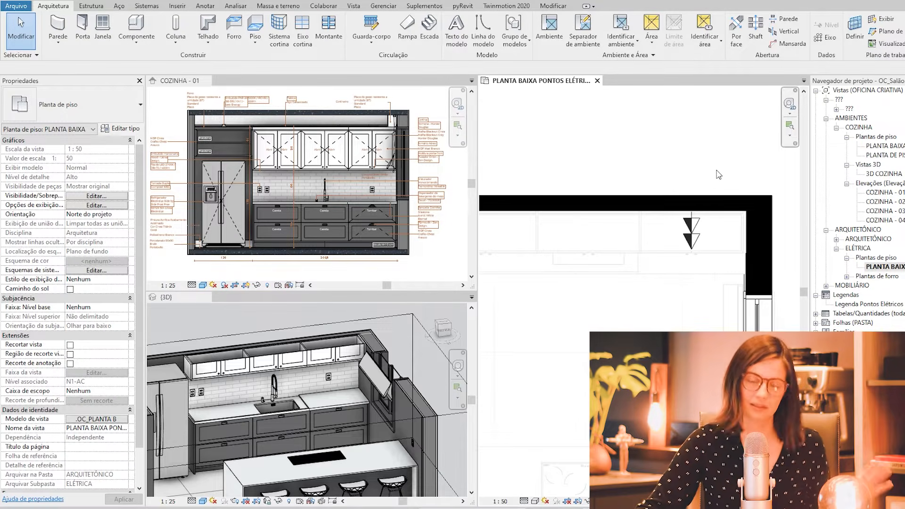
# Start placing a component, search its types for "tomada" and choose OC_Tomada Dupla
pyautogui.press('c')
pyautogui.press('m')
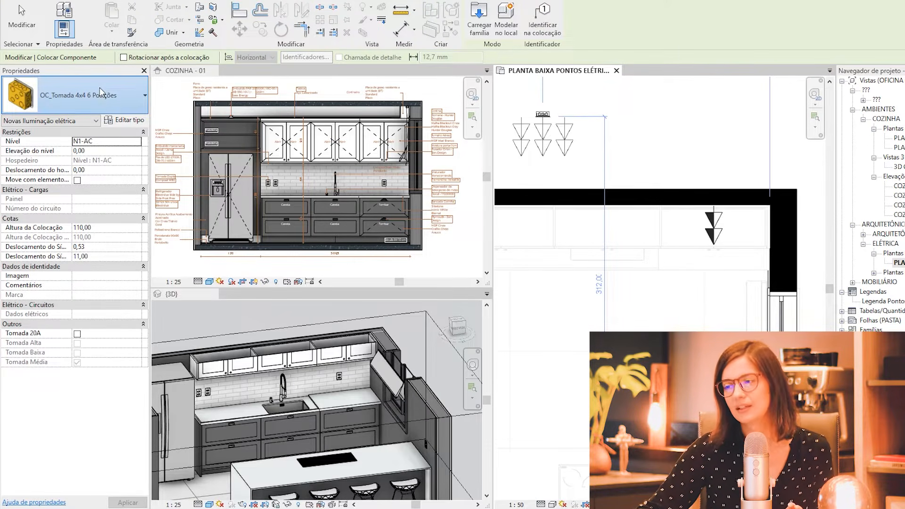
pyautogui.click(98, 101)
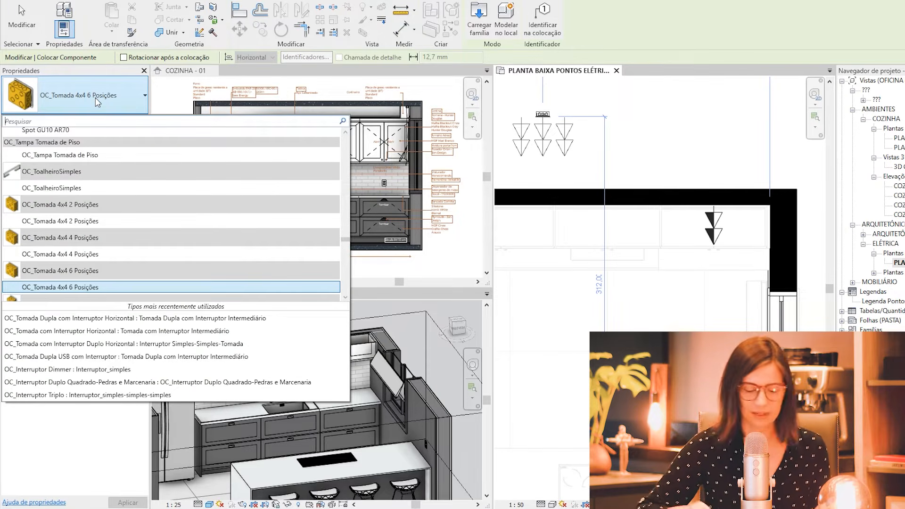
pyautogui.write('tomada')
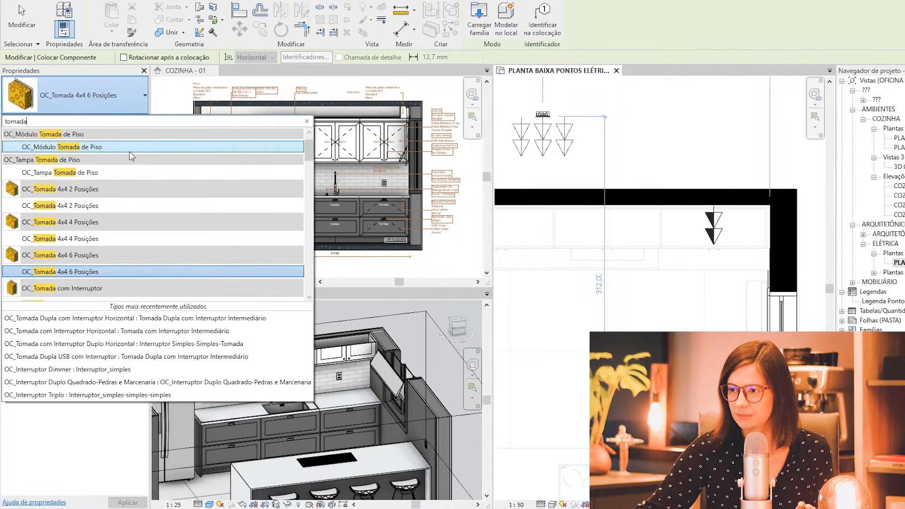
pyautogui.scroll(-12, 130, 152)
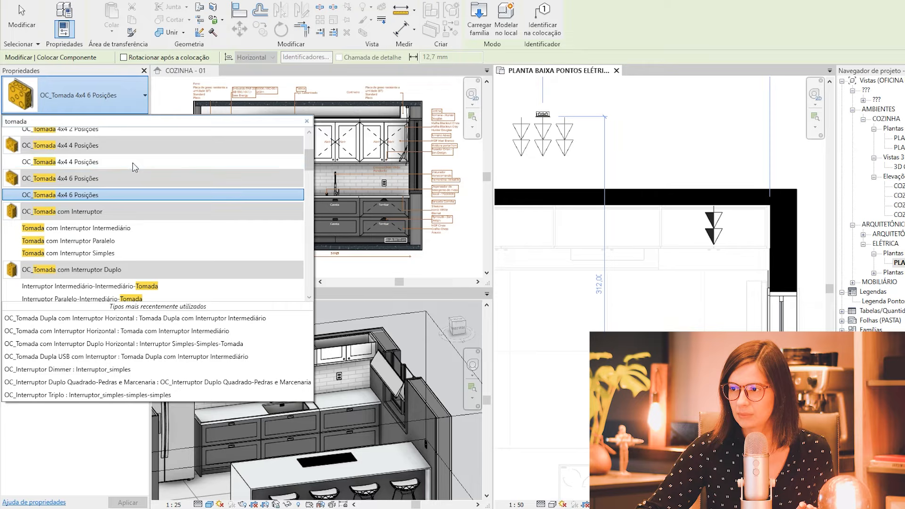
pyautogui.scroll(-12, 177, 182)
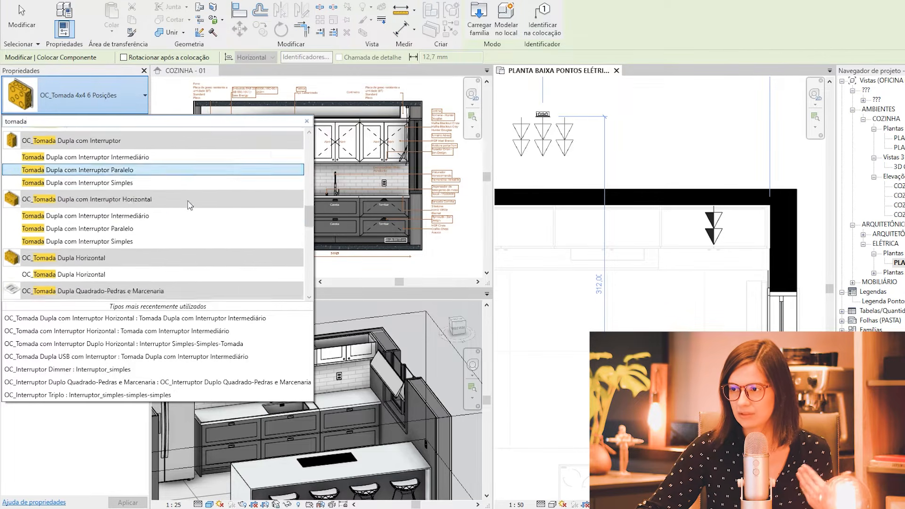
pyautogui.scroll(-3, 189, 228)
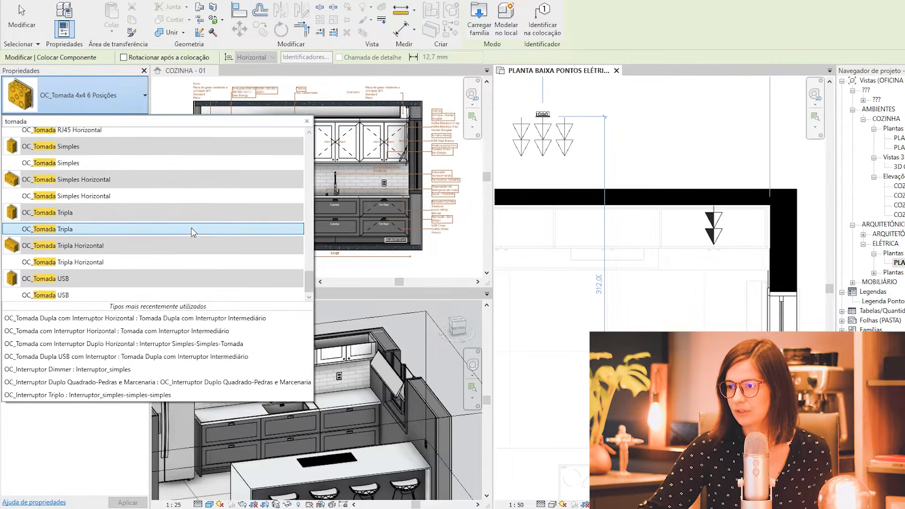
pyautogui.scroll(10, 192, 228)
pyautogui.scroll(2, 203, 228)
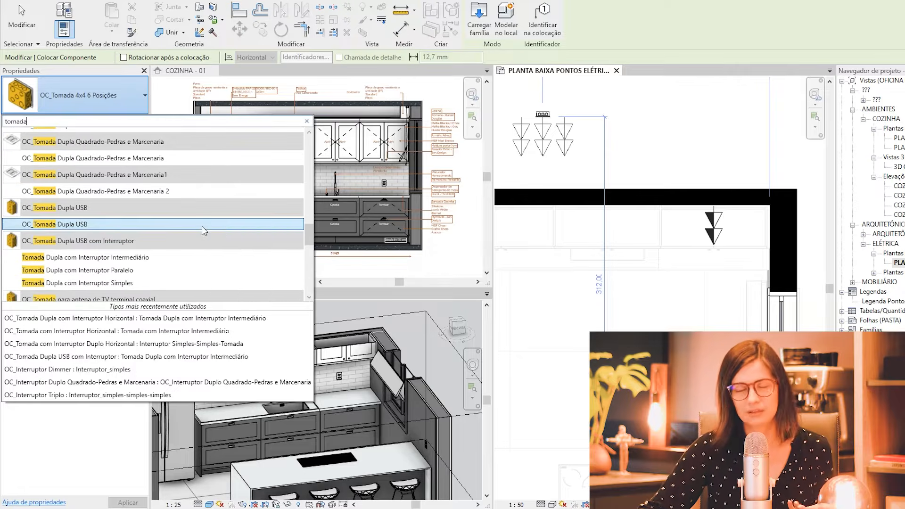
pyautogui.scroll(3, 218, 208)
pyautogui.scroll(3, 218, 208)
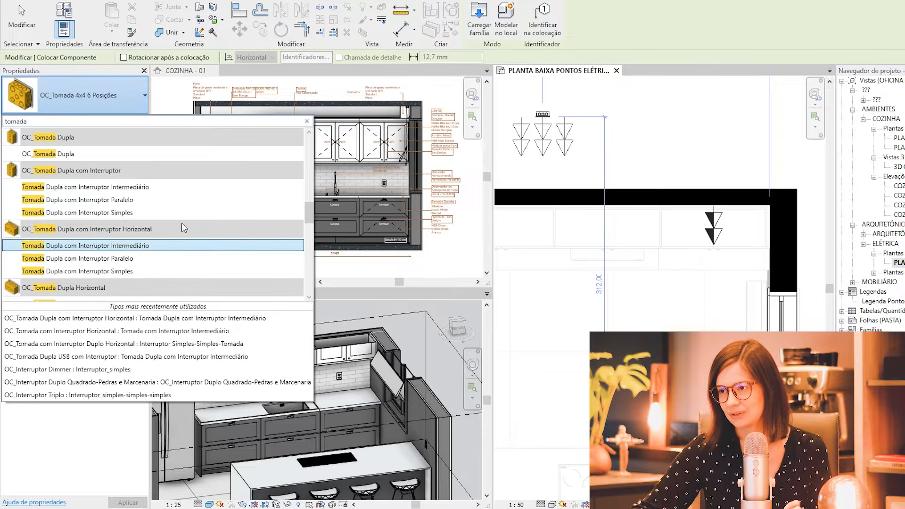
pyautogui.scroll(1, 191, 194)
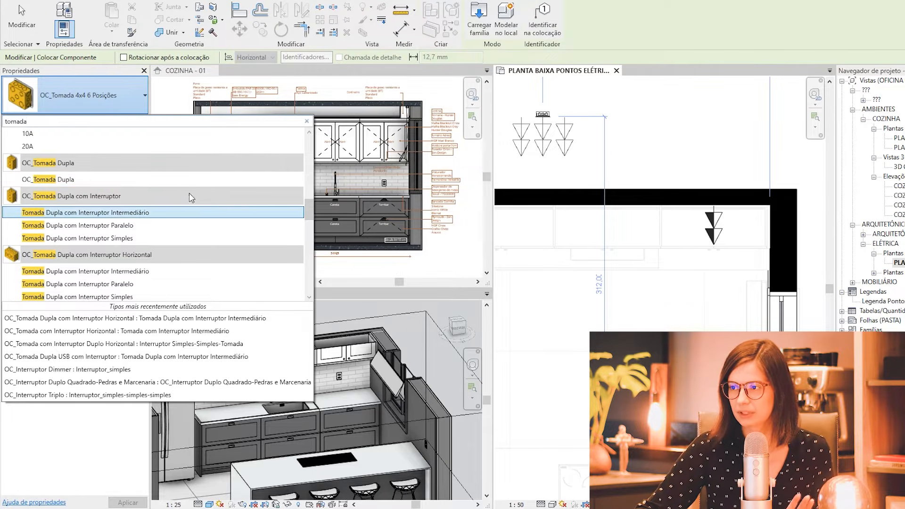
pyautogui.moveTo(150, 182)
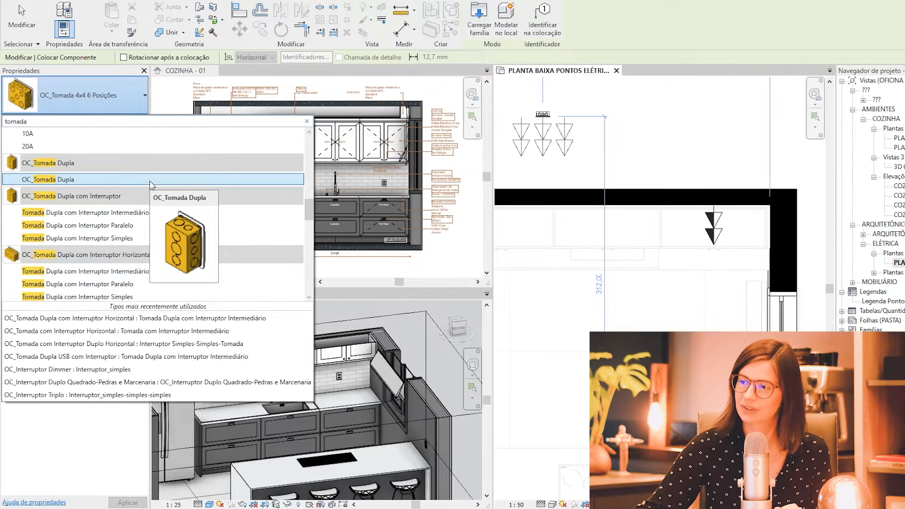
pyautogui.click(65, 182)
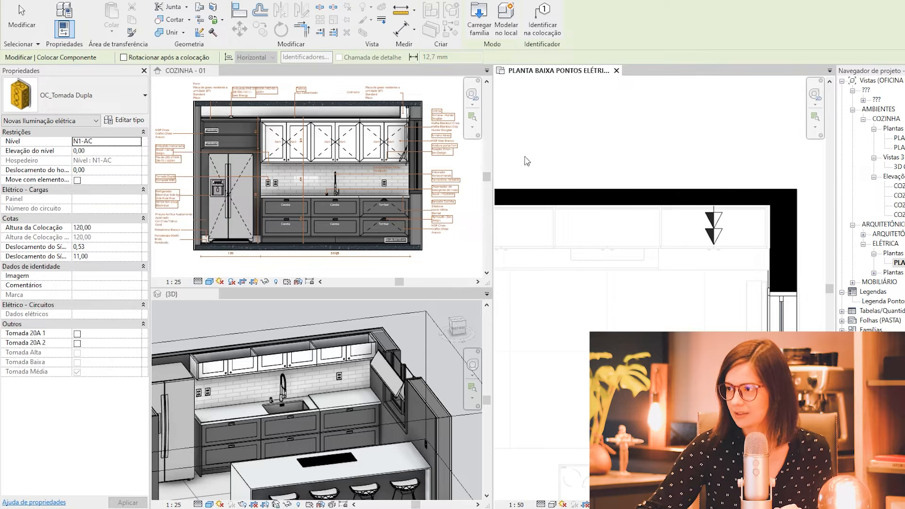
# Place the double outlet on the inner face of the kitchen's sink wall, beside the existing outlet nearest the window
pyautogui.scroll(1, 676, 199)
pyautogui.scroll(6, 677, 200)
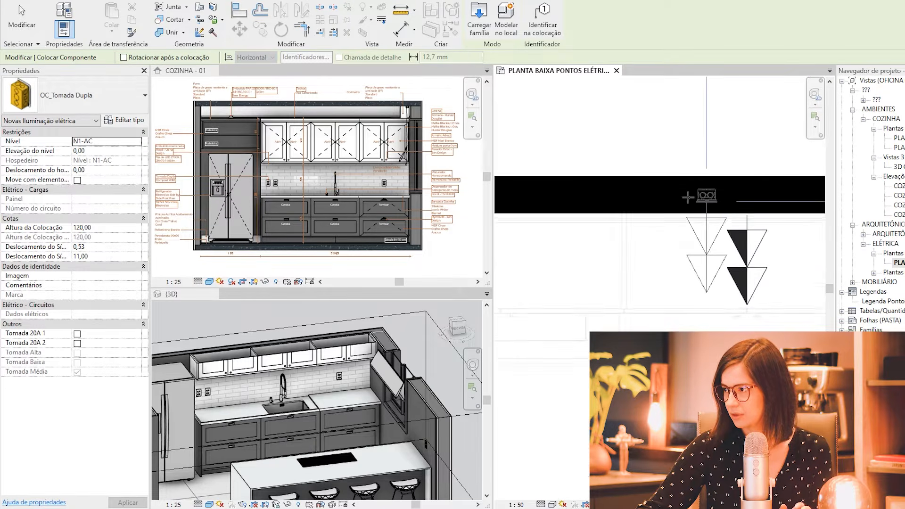
pyautogui.scroll(3, 605, 251)
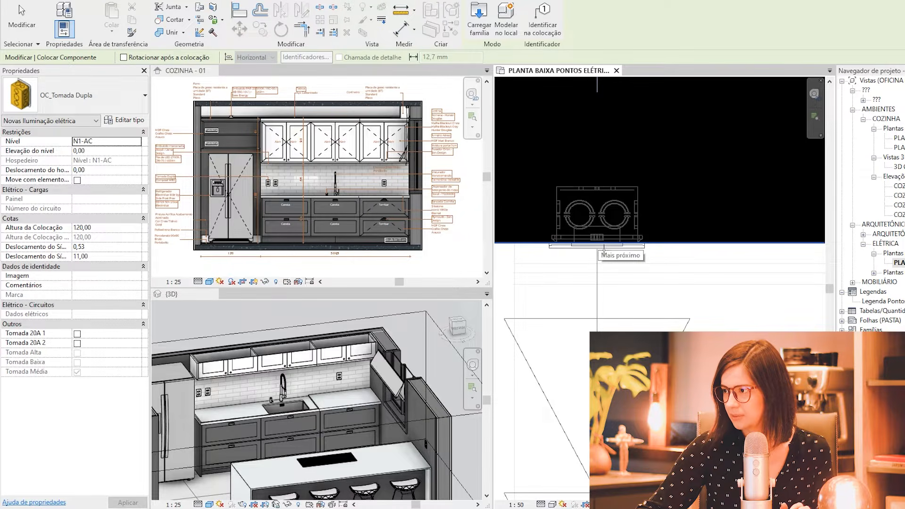
pyautogui.scroll(-5, 604, 253)
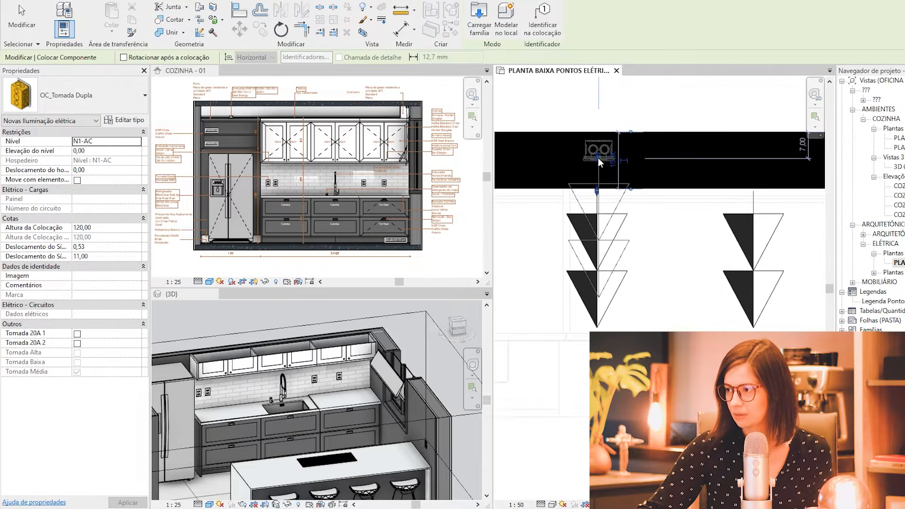
# End the outlet placement and inspect the double outlets beside the sink in the 3D view and the COZINHA - 01 elevation
pyautogui.moveTo(578, 323); pyautogui.dragTo(624, 325, button='middle')
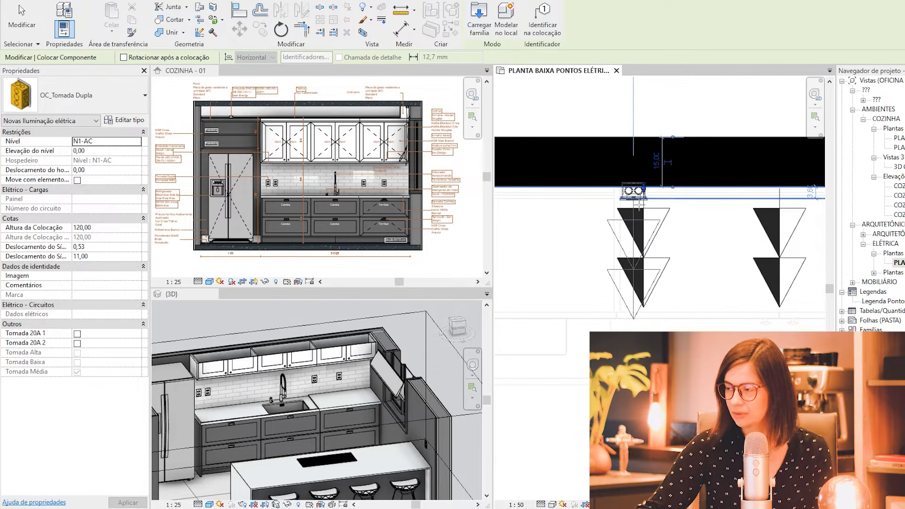
pyautogui.press('Escape')
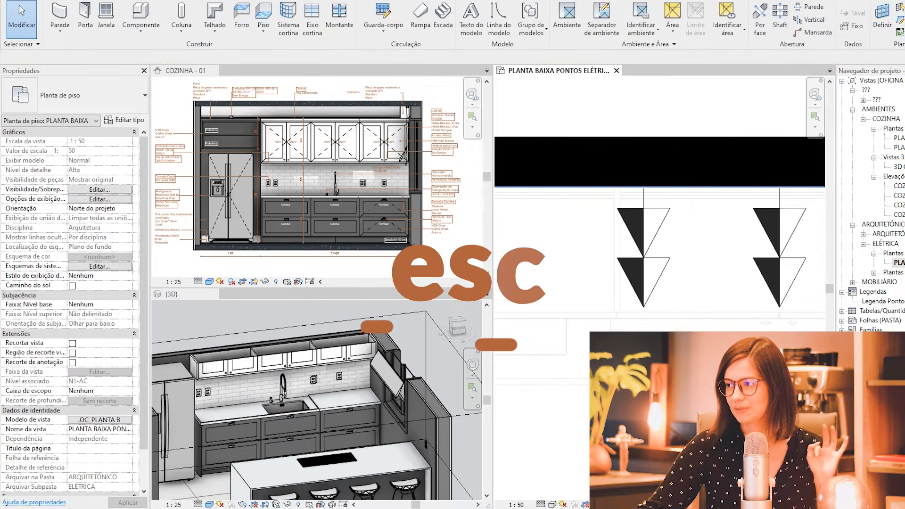
pyautogui.scroll(5, 295, 396)
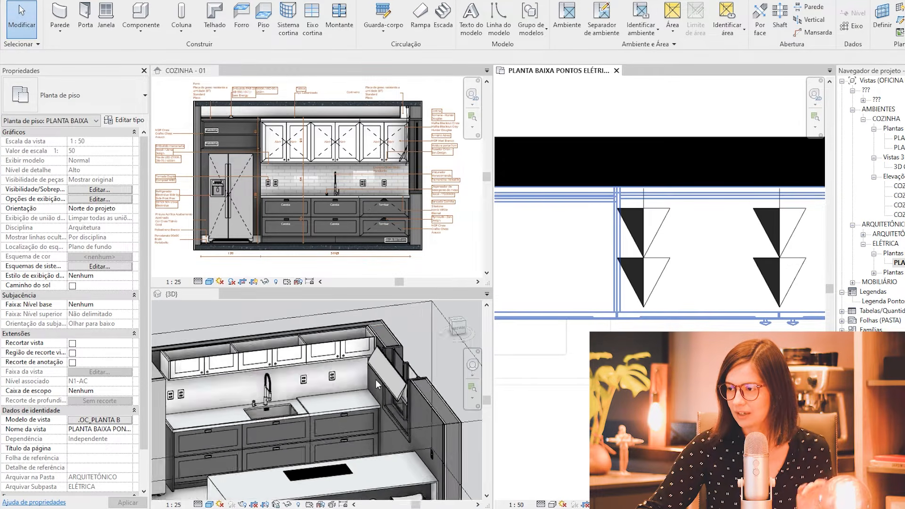
pyautogui.moveTo(298, 385); pyautogui.dragTo(392, 378, button='middle')
pyautogui.click(308, 374)
pyautogui.click(307, 376)
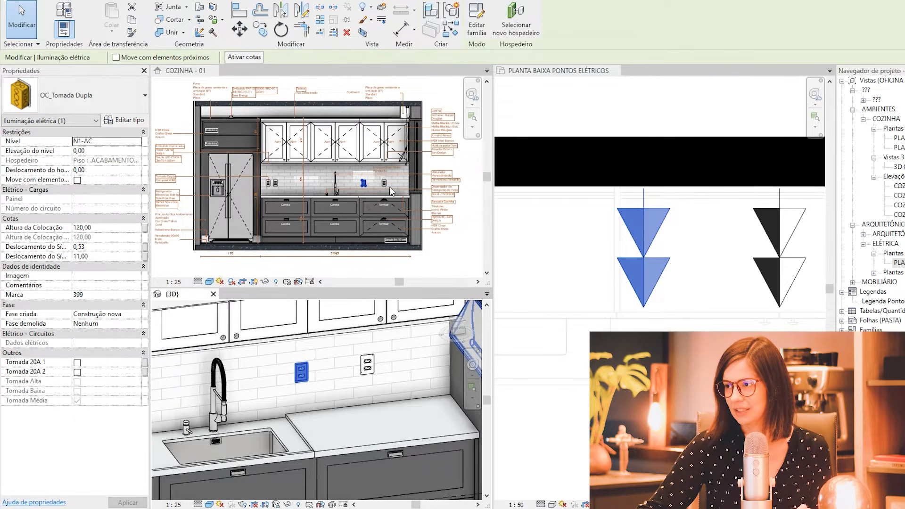
pyautogui.scroll(5, 390, 191)
pyautogui.scroll(-5, 309, 148)
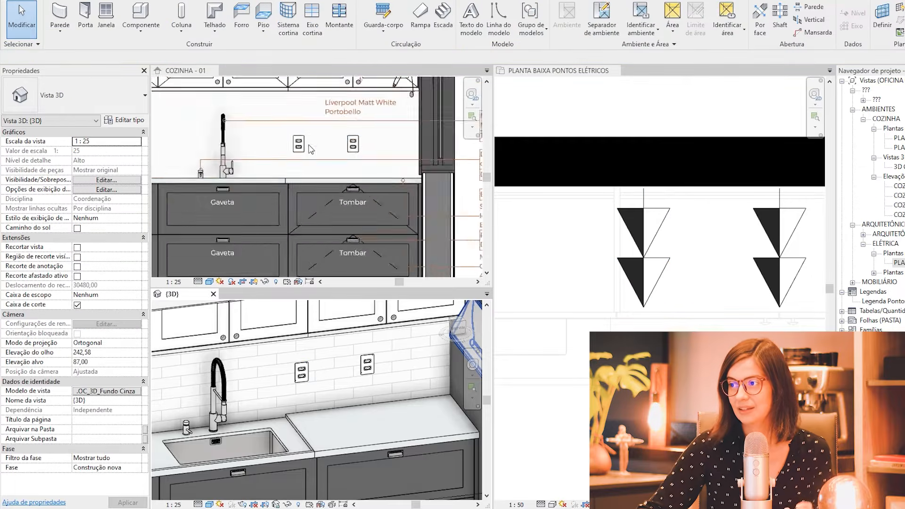
pyautogui.click(428, 221)
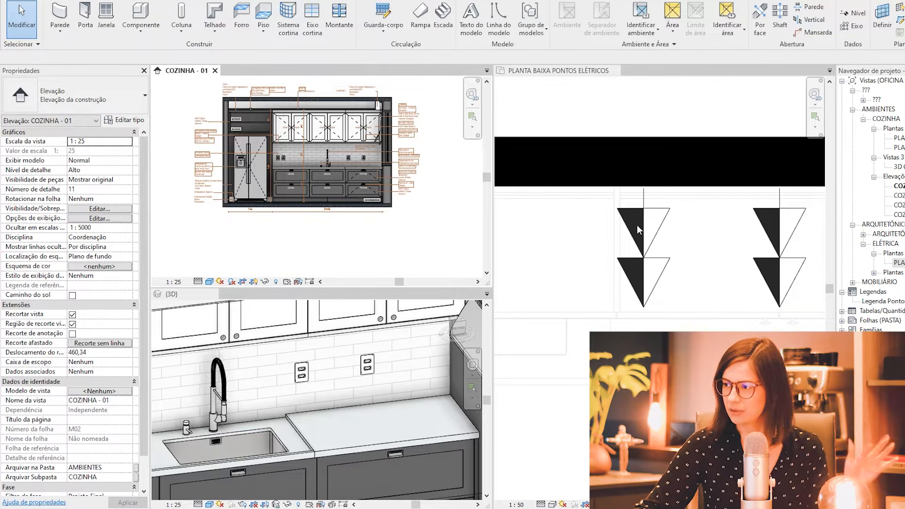
# Review the sink-wall outlets in 3D and locate the wall beside the refrigerator in the electrical plan
pyautogui.scroll(-4, 296, 323)
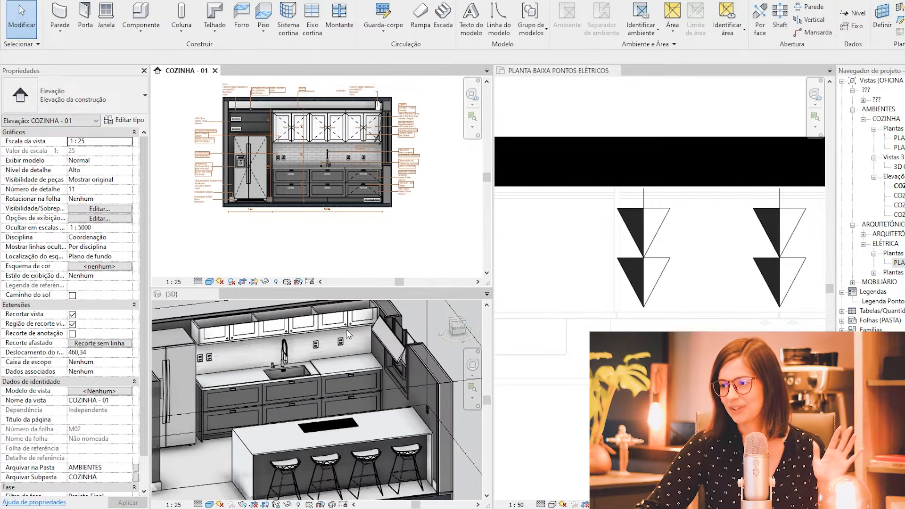
pyautogui.scroll(2, 389, 319)
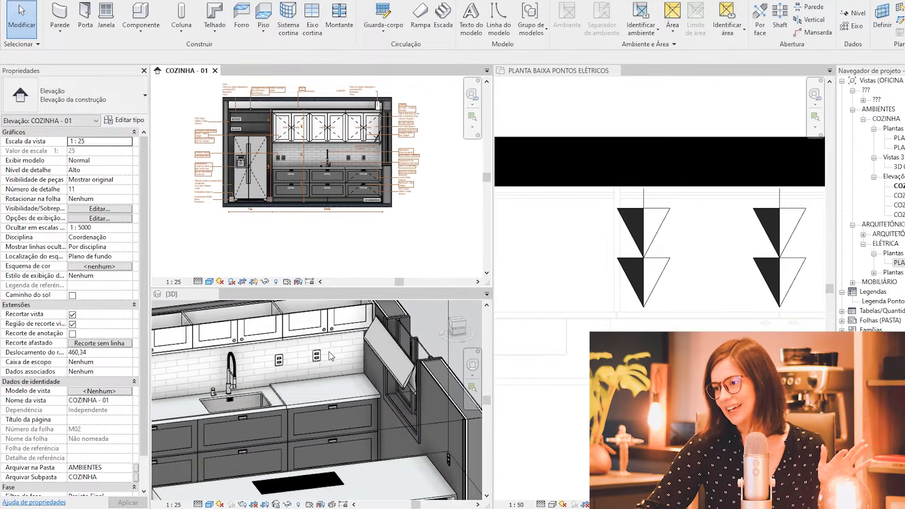
pyautogui.scroll(-1, 330, 357)
pyautogui.scroll(2, 325, 361)
pyautogui.scroll(-4, 323, 360)
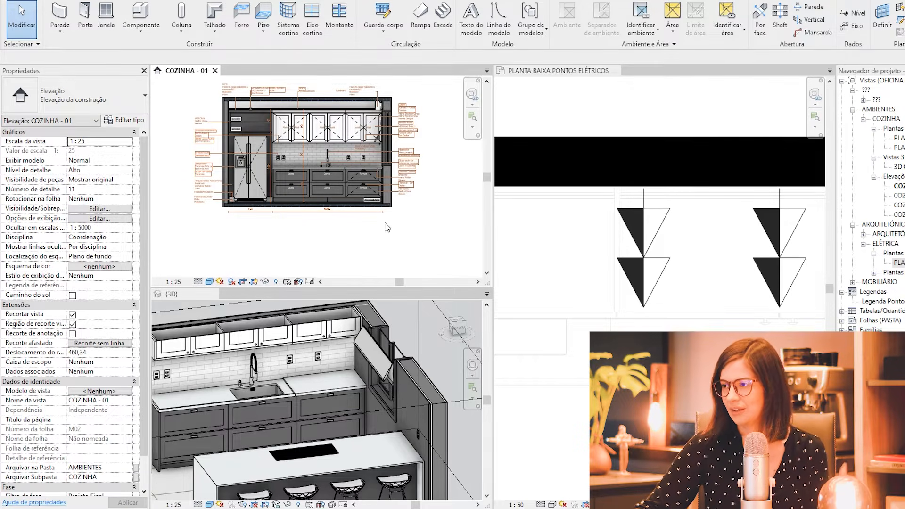
pyautogui.scroll(-8, 693, 277)
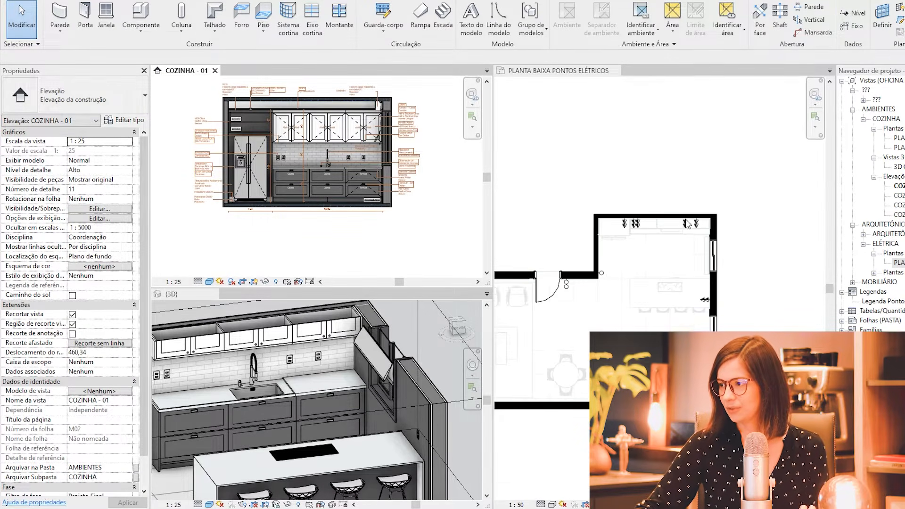
pyautogui.click(649, 269)
pyautogui.scroll(1, 670, 271)
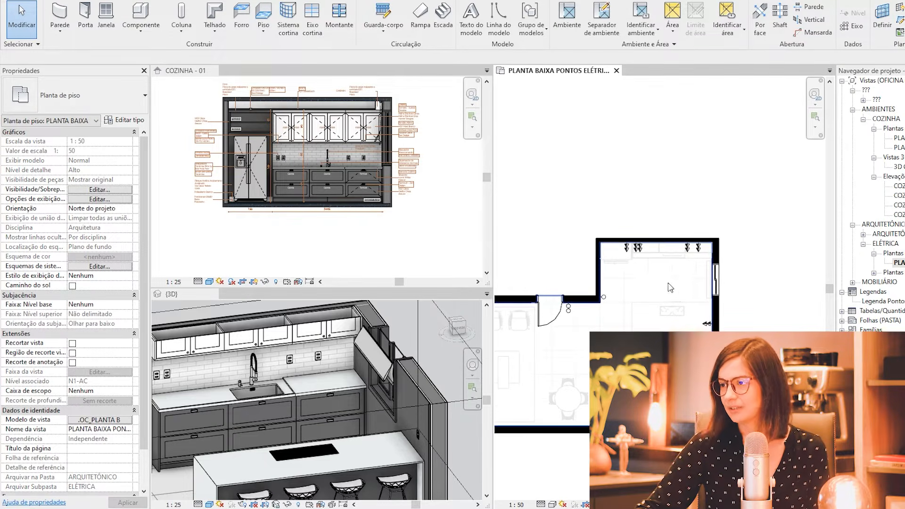
pyautogui.scroll(4, 577, 275)
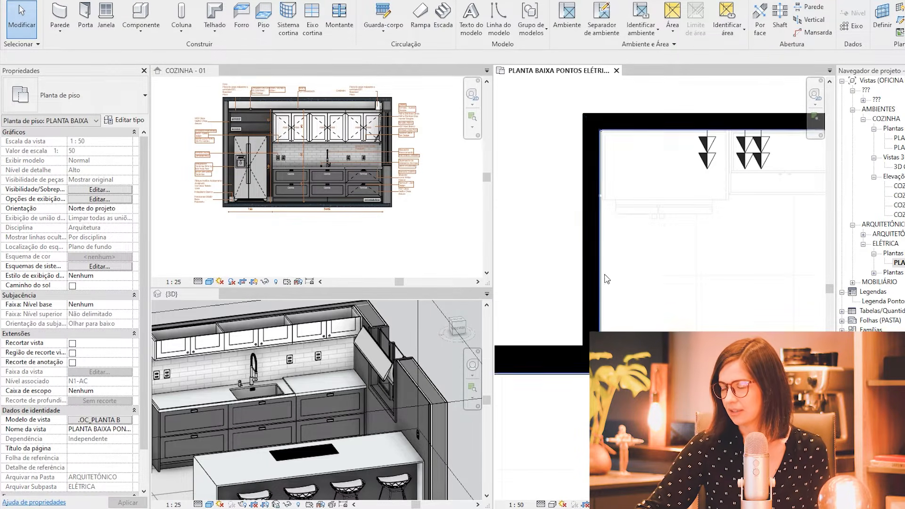
# Close the COZINHA - 01 elevation and orient the 3D view towards the dark wall beside the refrigerator
pyautogui.click(405, 247)
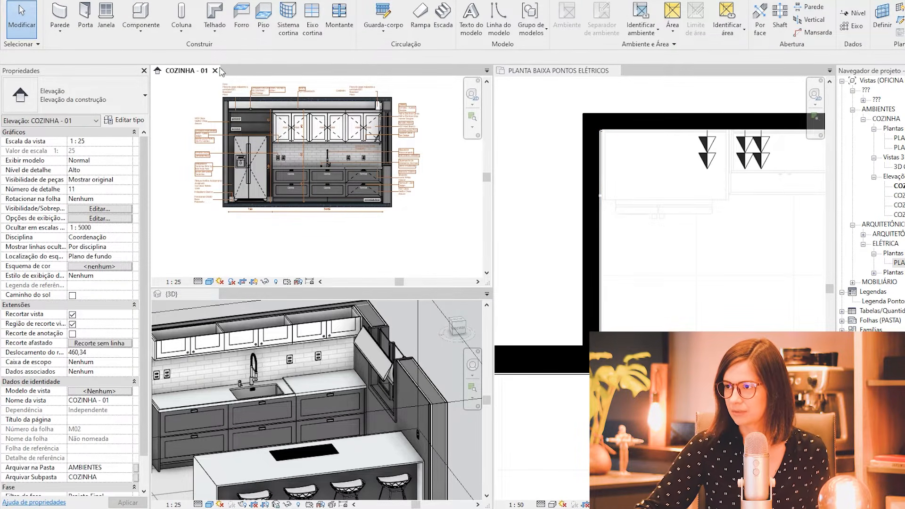
pyautogui.click(215, 70)
pyautogui.scroll(-3, 336, 378)
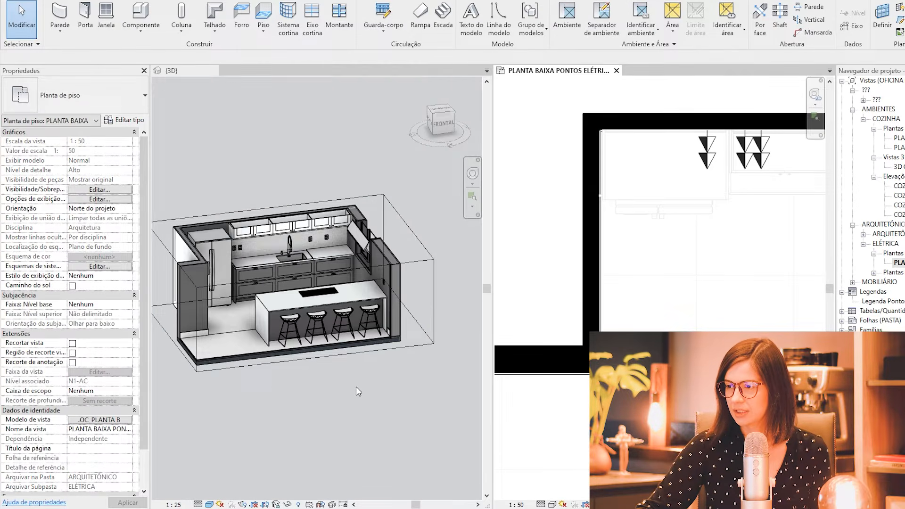
pyautogui.click(279, 394)
pyautogui.keyDown('shift'); pyautogui.moveTo(349, 394); pyautogui.dragTo(198, 403, button='middle'); pyautogui.keyUp('shift')
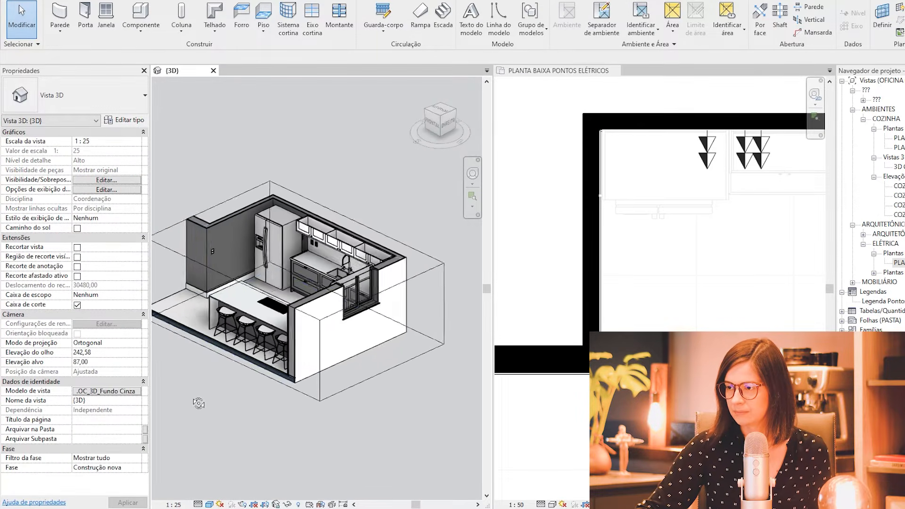
pyautogui.scroll(5, 189, 192)
pyautogui.moveTo(261, 246); pyautogui.dragTo(243, 171, button='middle')
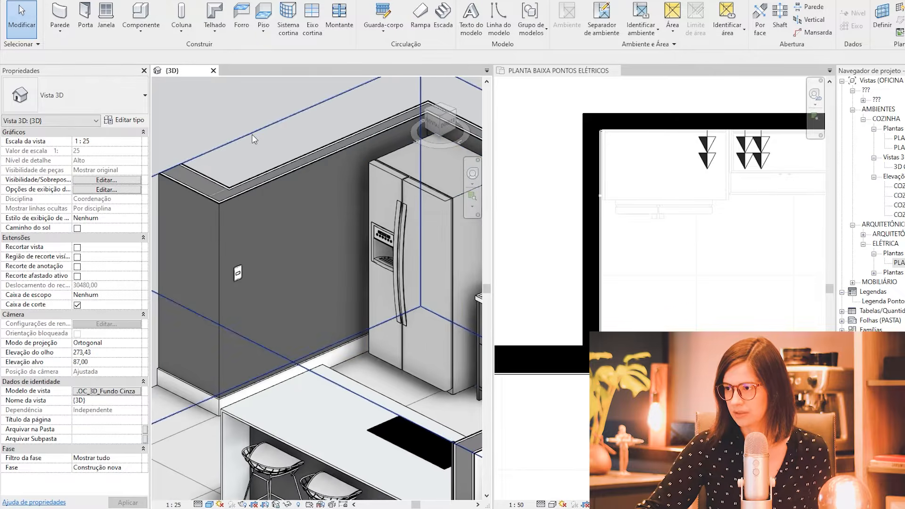
# Start placing a component in the electrical plan and search its types for "tomada"
pyautogui.click(660, 299)
pyautogui.moveTo(725, 304); pyautogui.dragTo(696, 310, button='middle')
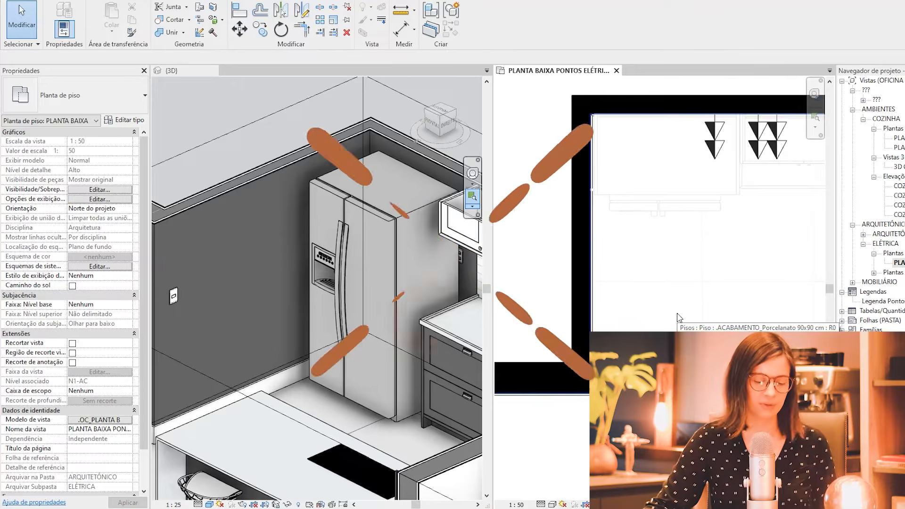
pyautogui.press('c')
pyautogui.press('m')
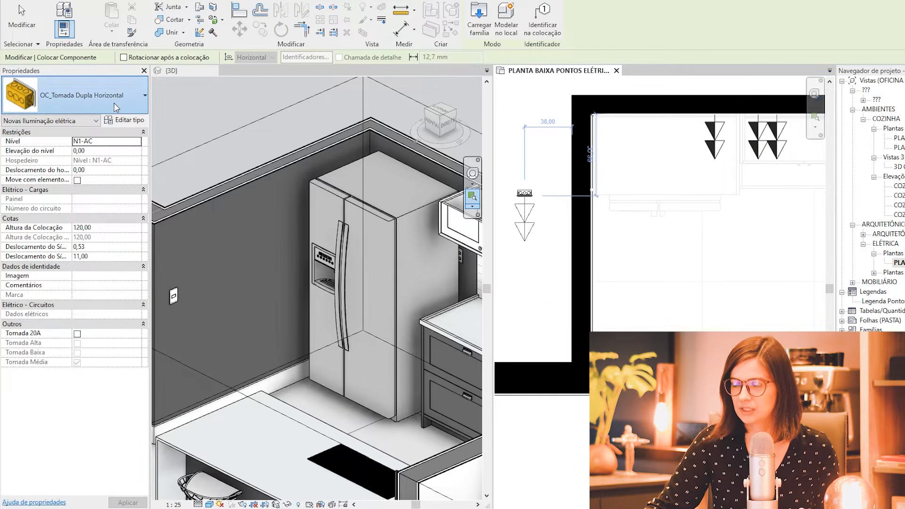
pyautogui.click(85, 111)
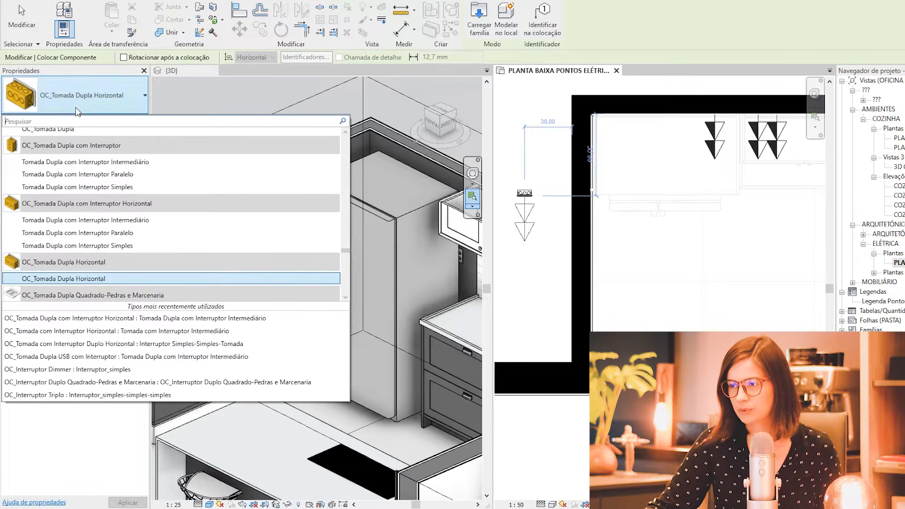
pyautogui.press('capslock')
pyautogui.write('t')
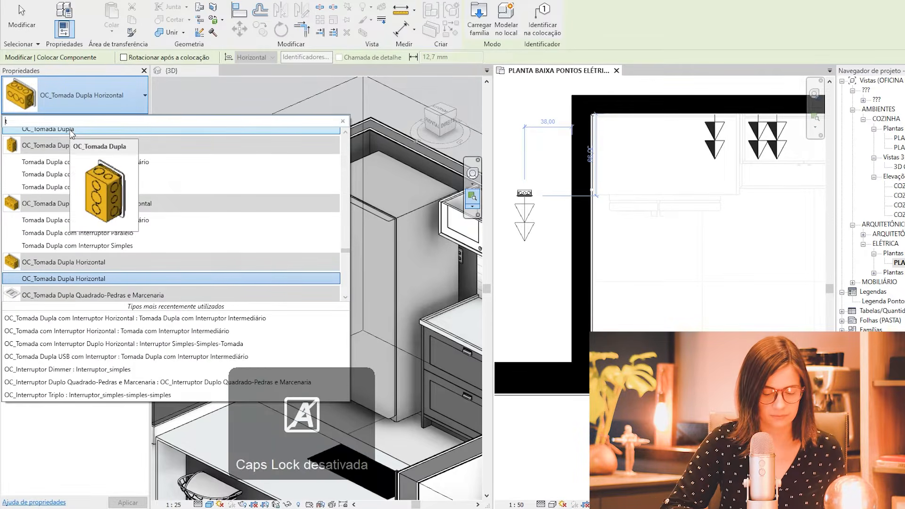
pyautogui.write('om')
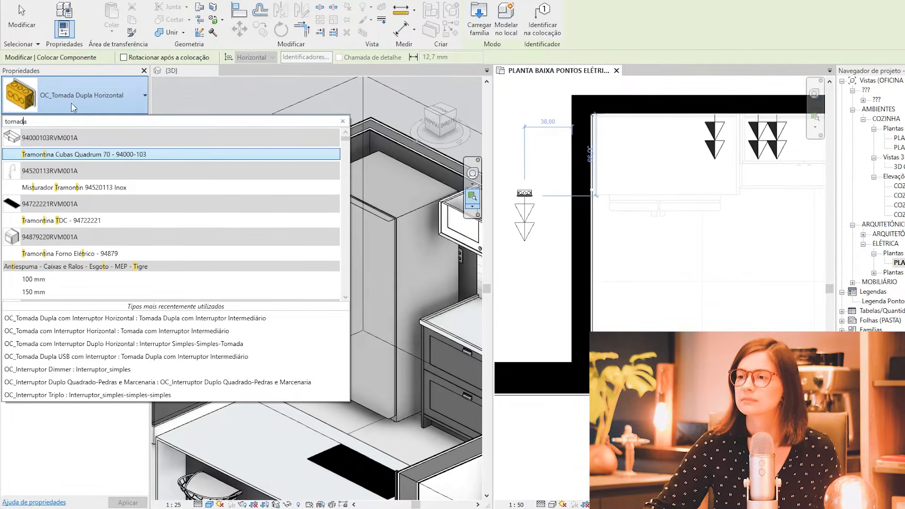
pyautogui.write('ada')
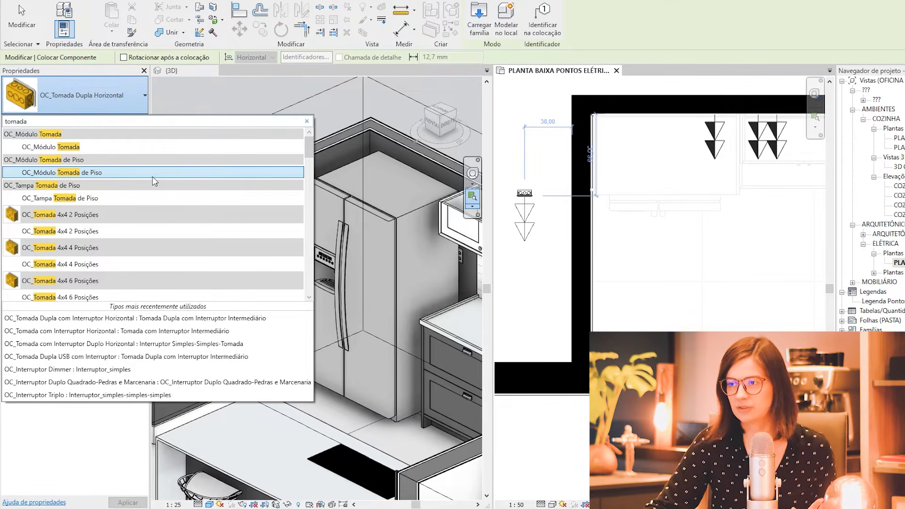
# Browse the outlet families found and choose the OC_Tomada Simples type
pyautogui.scroll(-1, 156, 181)
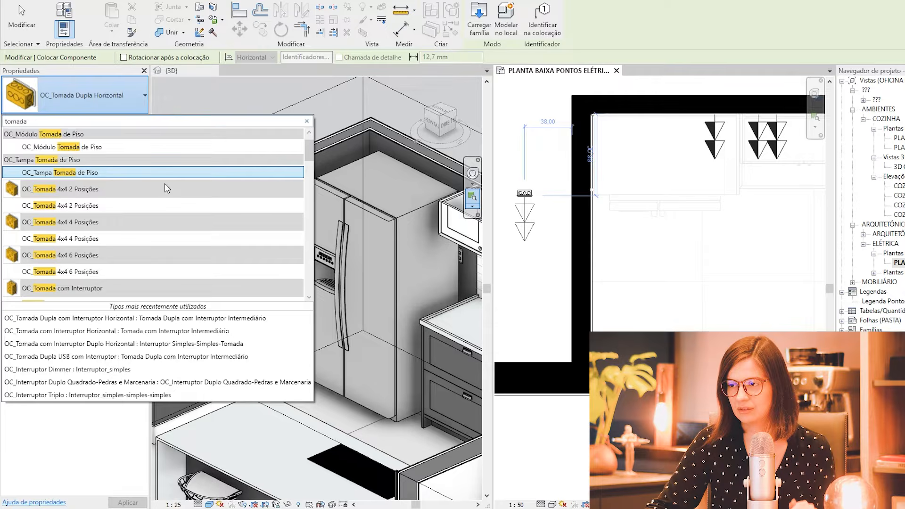
pyautogui.scroll(-3, 166, 188)
pyautogui.scroll(-3, 166, 190)
pyautogui.scroll(-4, 165, 191)
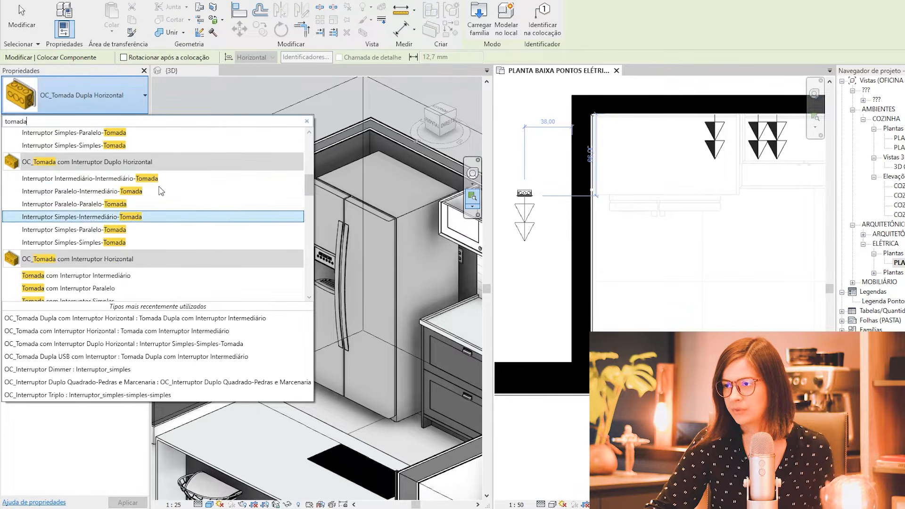
pyautogui.scroll(-4, 178, 208)
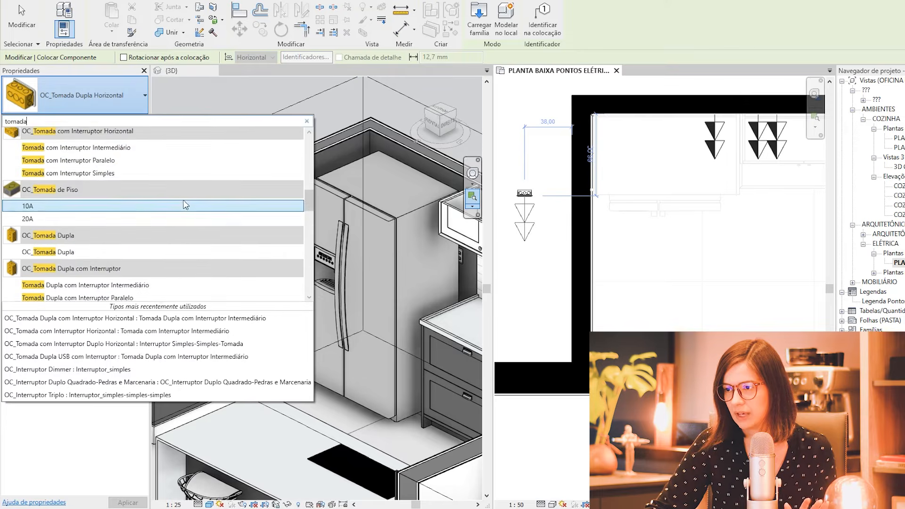
pyautogui.scroll(-5, 185, 206)
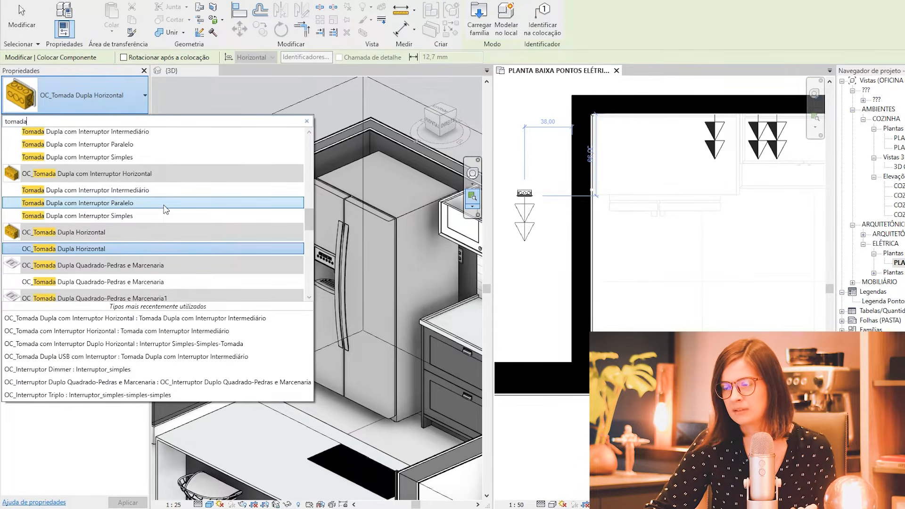
pyautogui.scroll(-1, 166, 206)
pyautogui.scroll(-3, 165, 201)
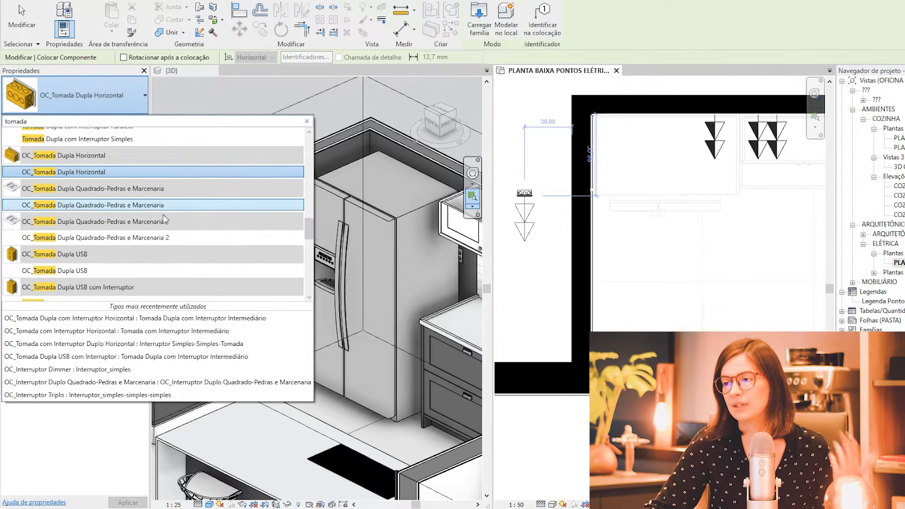
pyautogui.scroll(-1, 171, 249)
pyautogui.scroll(-4, 171, 248)
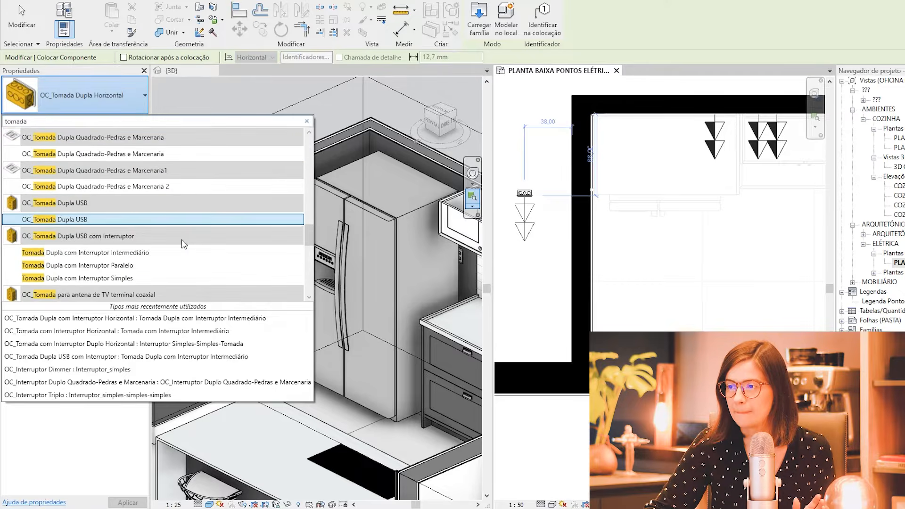
pyautogui.scroll(-8, 197, 228)
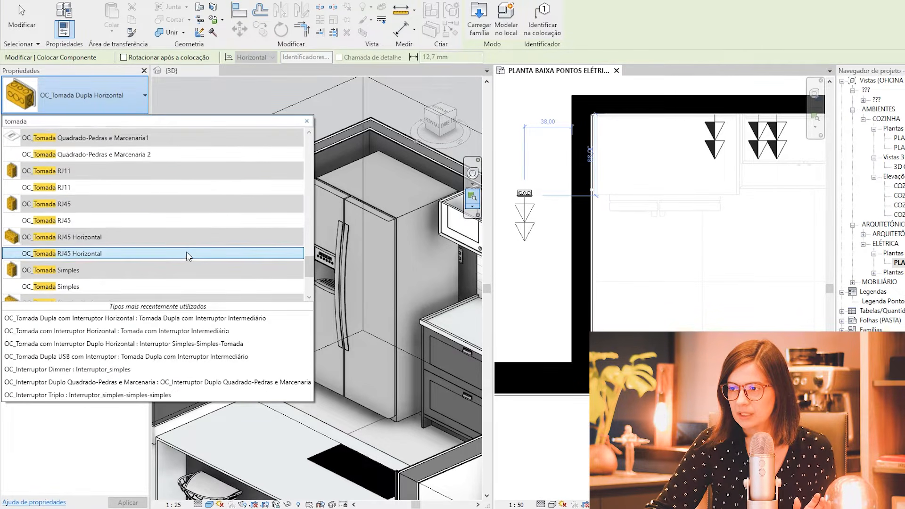
pyautogui.scroll(-4, 186, 268)
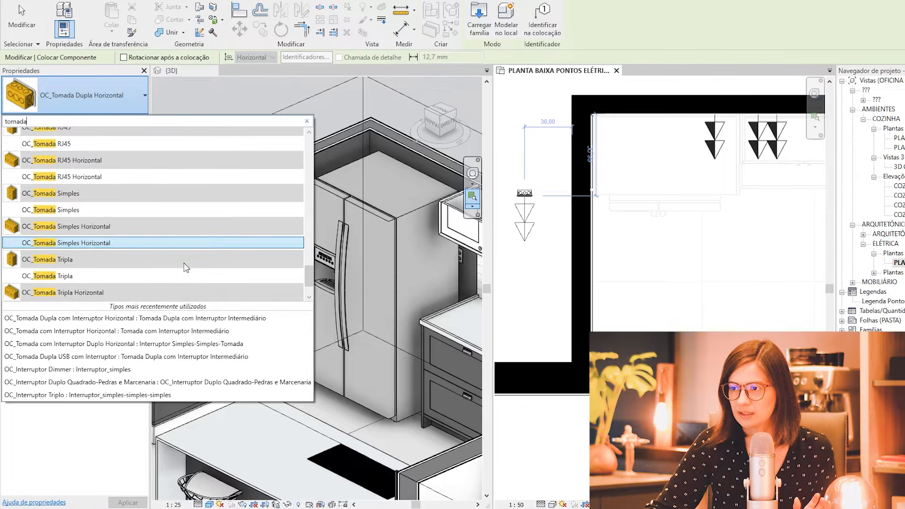
pyautogui.click(93, 209)
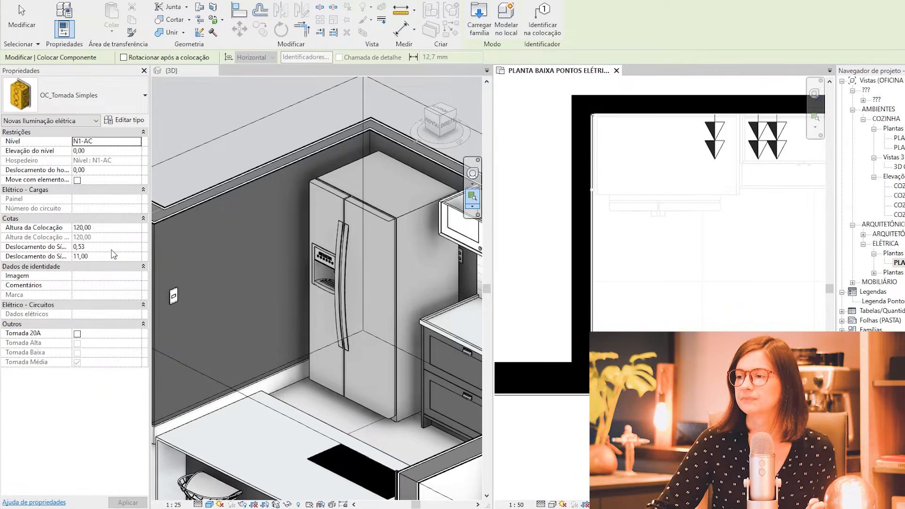
# Place the OC_Tomada Simples outlet on the wall beside the refrigerator in the electrical plan, rotated so its symbol faces into the kitchen
pyautogui.scroll(2, 631, 273)
pyautogui.scroll(-1, 631, 272)
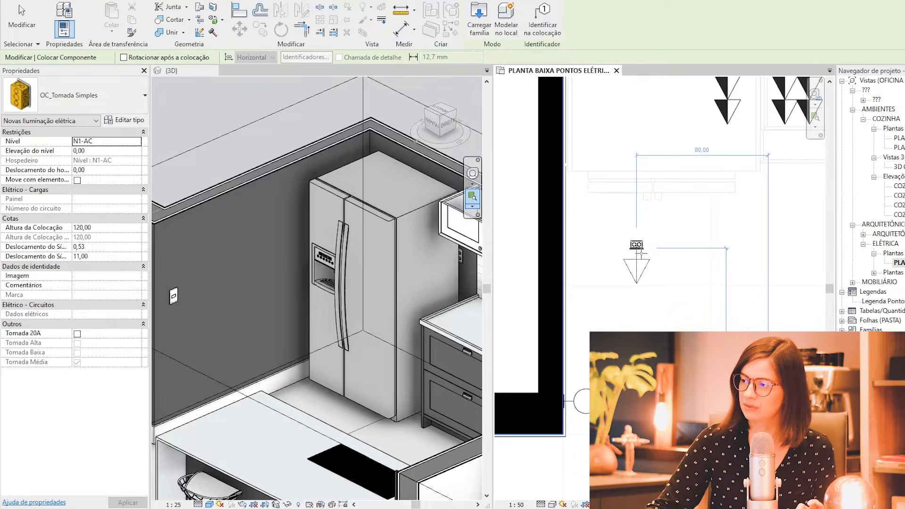
pyautogui.scroll(-1, 640, 255)
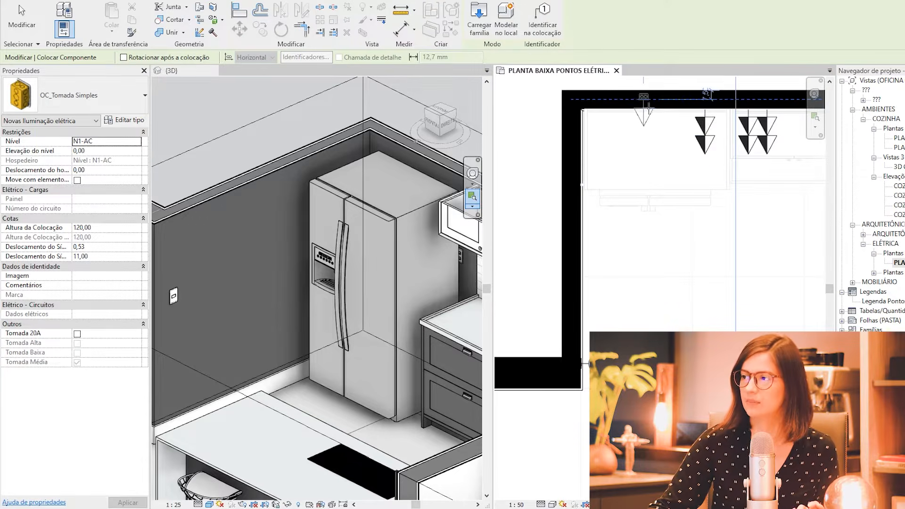
pyautogui.scroll(1, 635, 256)
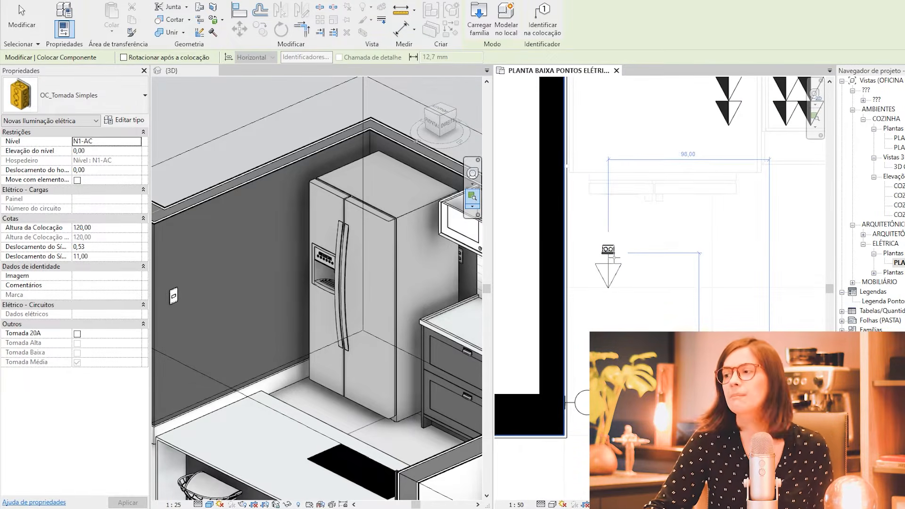
pyautogui.press('space')
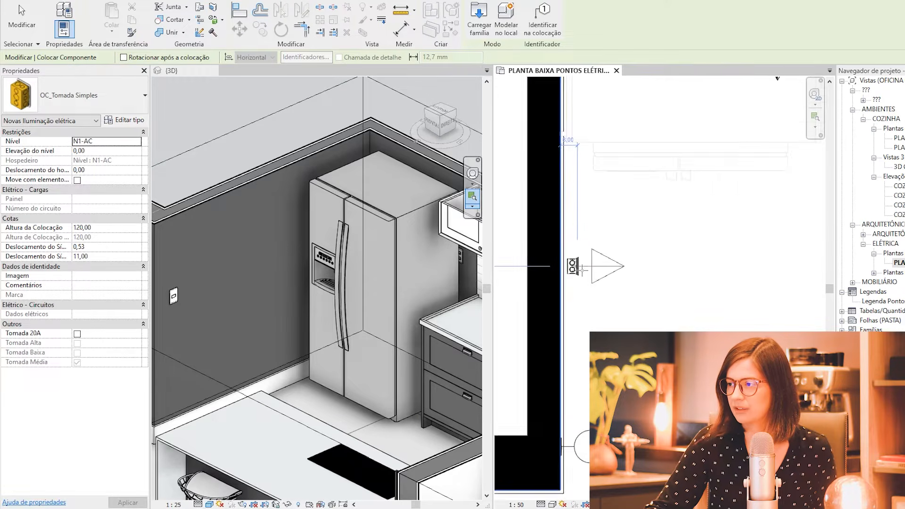
pyautogui.scroll(2, 569, 268)
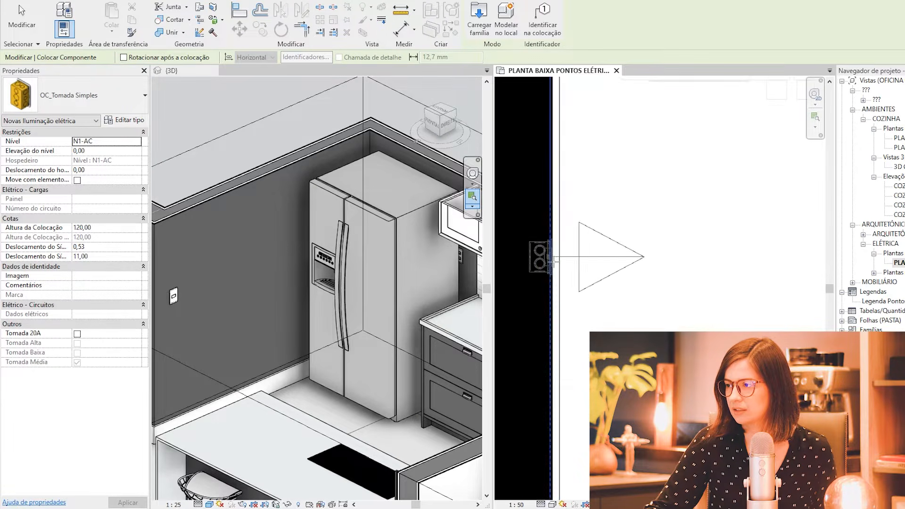
pyautogui.scroll(2, 554, 261)
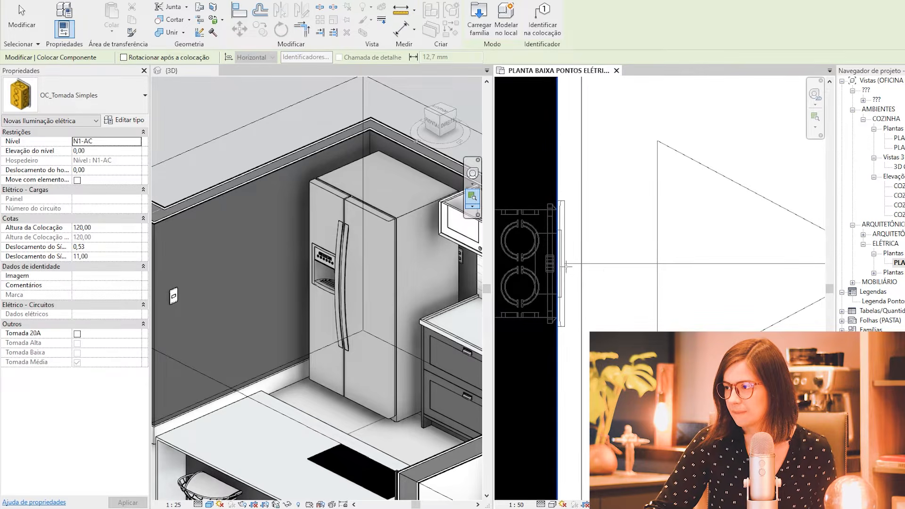
pyautogui.click(567, 266)
pyautogui.scroll(-2, 660, 254)
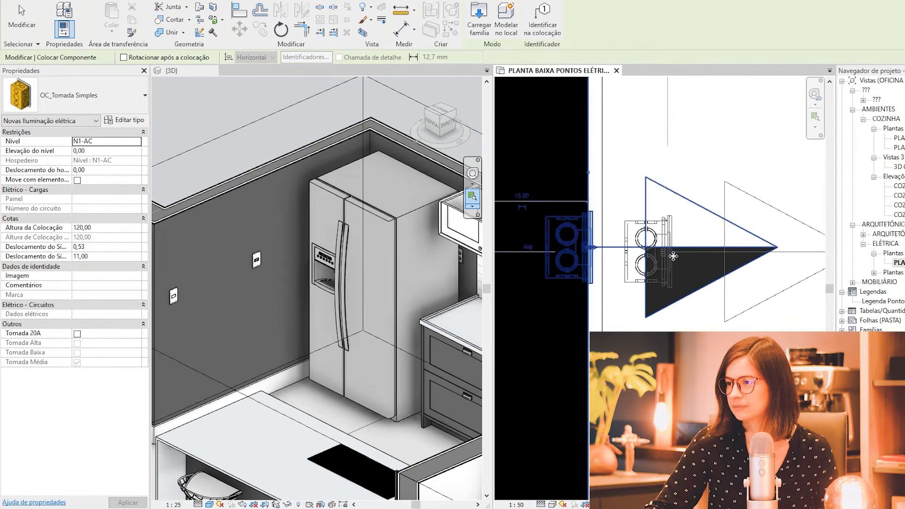
pyautogui.press('Escape')
pyautogui.press('Escape')
pyautogui.scroll(-3, 669, 302)
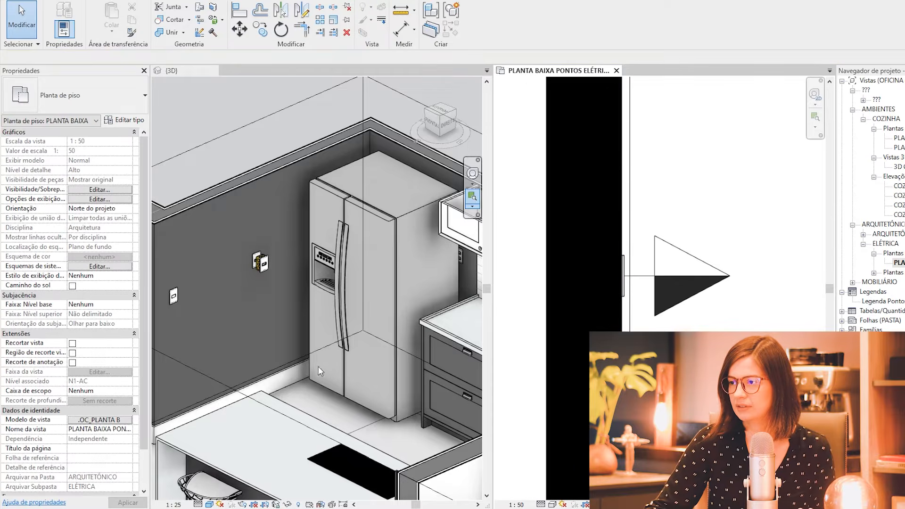
# Examine the newly placed outlet in the 3D view, up close and in relation to the dark wall
pyautogui.scroll(10, 244, 180)
pyautogui.scroll(-6, 302, 209)
pyautogui.scroll(3, 287, 214)
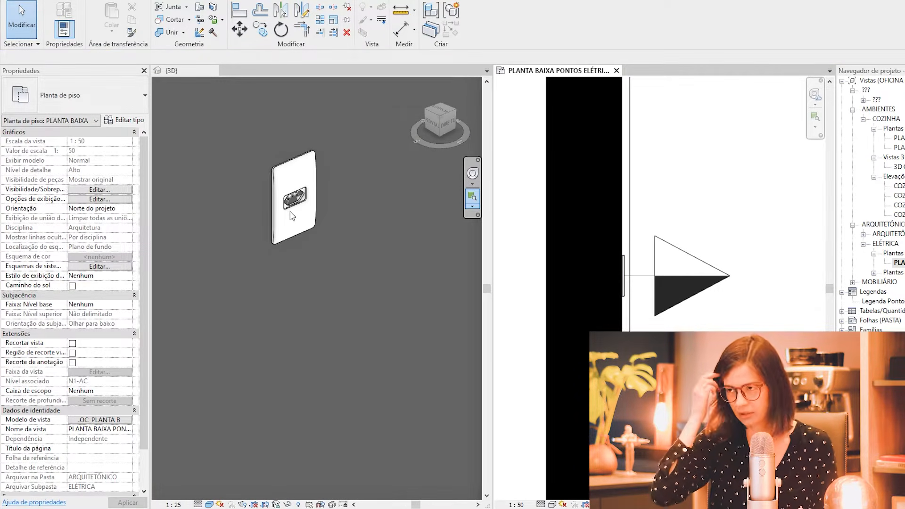
pyautogui.scroll(4, 292, 216)
pyautogui.scroll(-3, 283, 208)
pyautogui.scroll(5, 266, 195)
pyautogui.scroll(-6, 279, 190)
pyautogui.scroll(-2, 280, 194)
pyautogui.scroll(3, 280, 195)
pyautogui.scroll(-2, 280, 194)
pyautogui.scroll(-1, 280, 197)
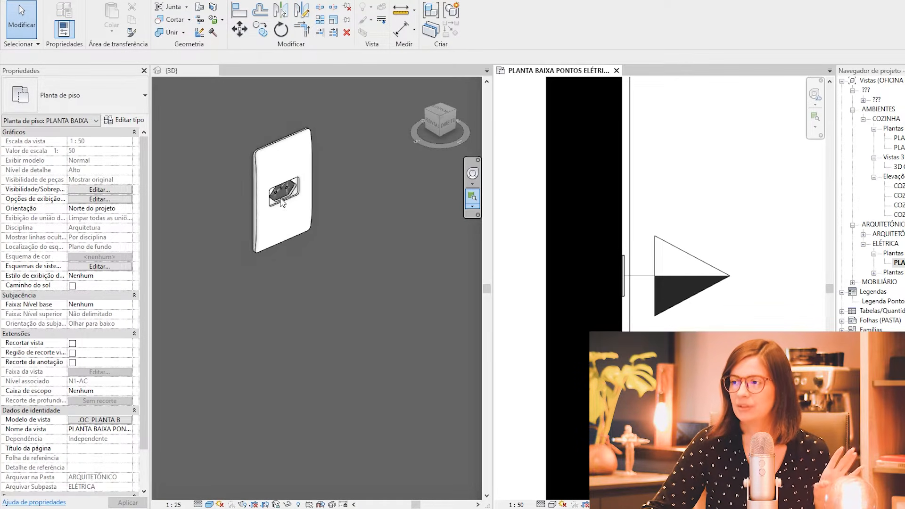
pyautogui.scroll(-3, 281, 201)
pyautogui.scroll(1, 278, 203)
pyautogui.scroll(-1, 262, 221)
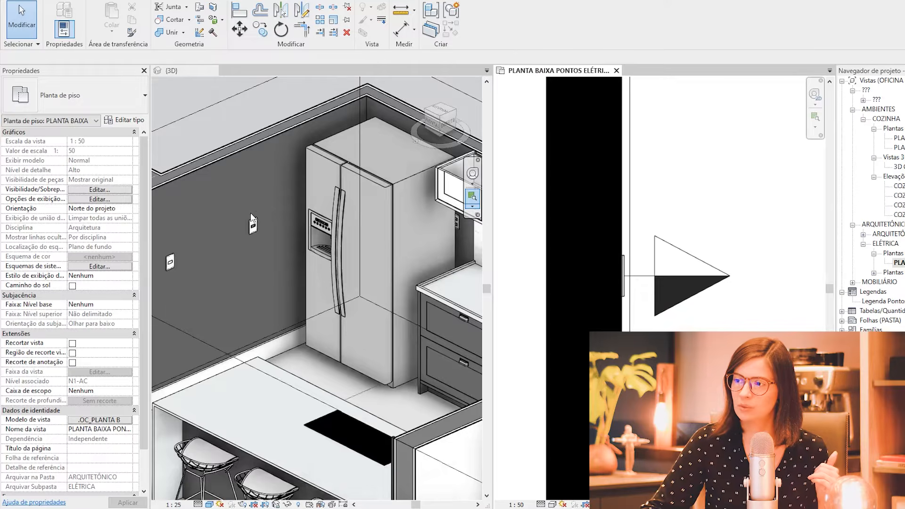
# Cut the dark wall with the new outlet beside the refrigerator using Cut Geometry in the 3D view
pyautogui.scroll(2, 250, 213)
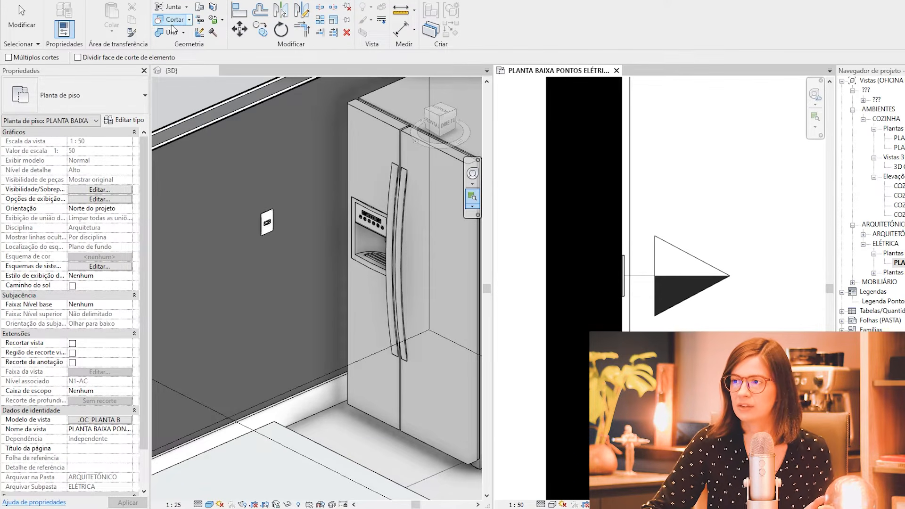
pyautogui.click(188, 75)
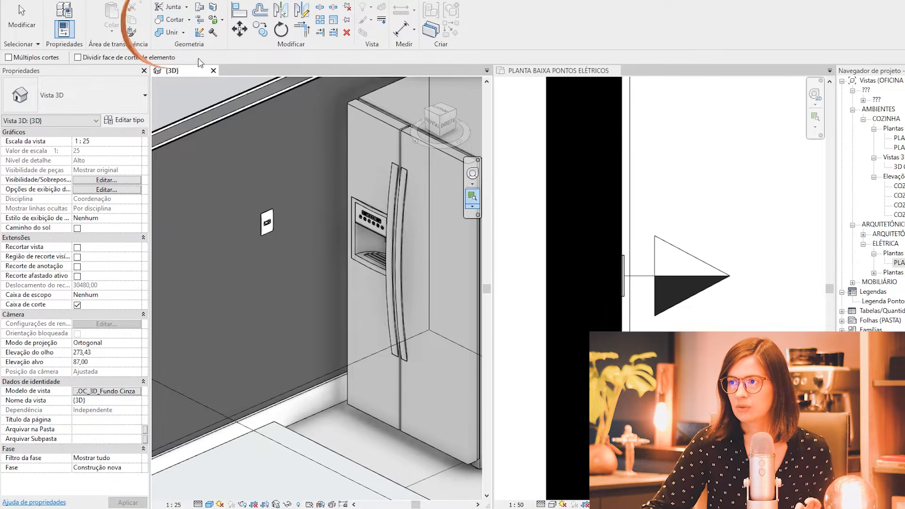
pyautogui.click(237, 154)
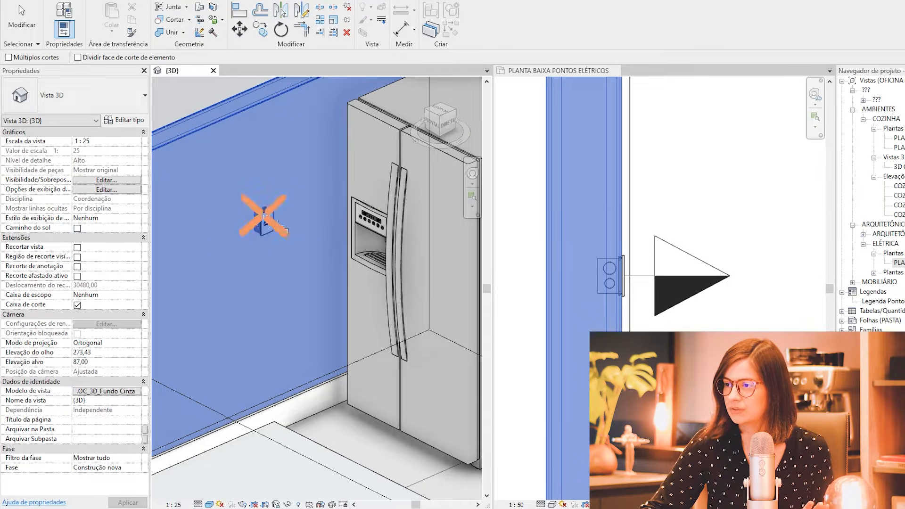
pyautogui.click(276, 221)
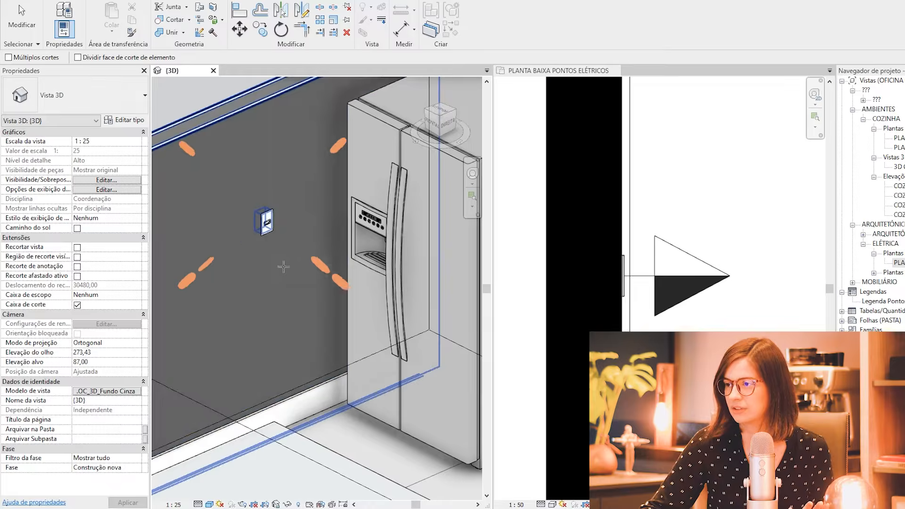
pyautogui.press('Escape')
pyautogui.press('Escape')
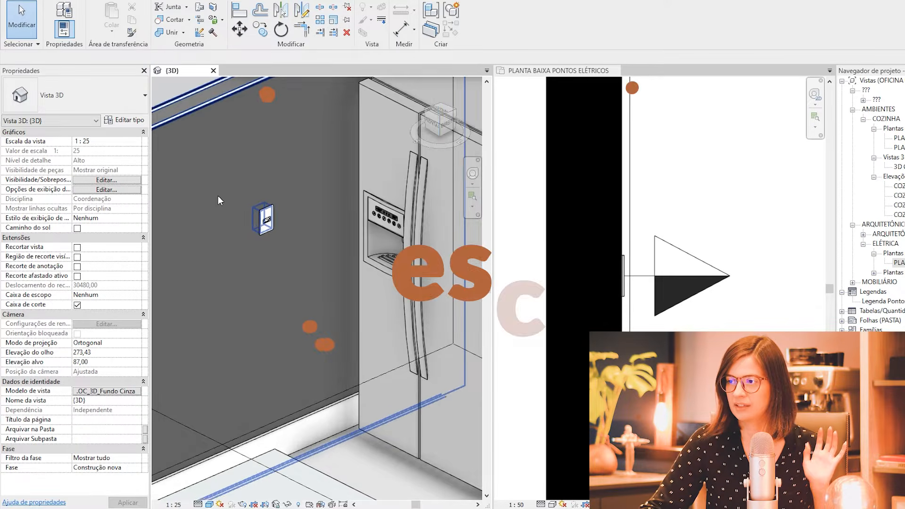
# Displace the outlet along X out of the wall in the 3D view, inspect the box recess, and undo the displacement
pyautogui.scroll(5, 273, 219)
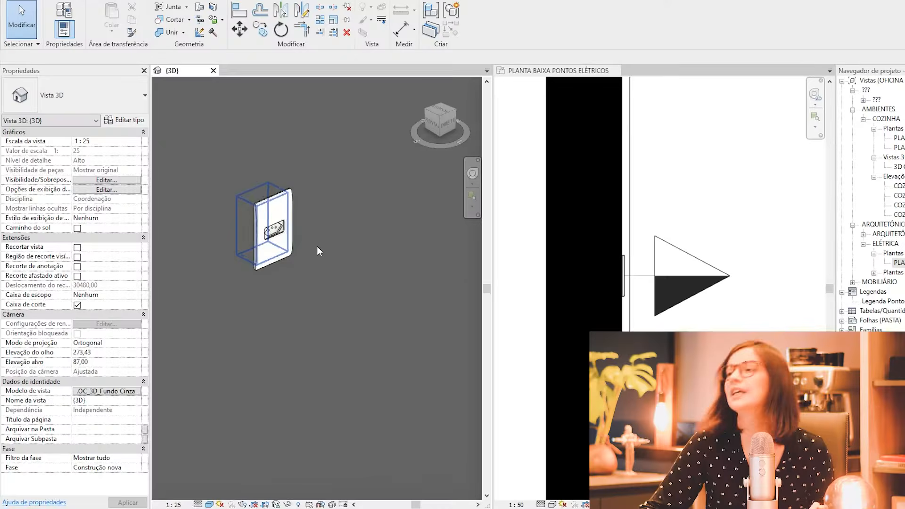
pyautogui.click(280, 231)
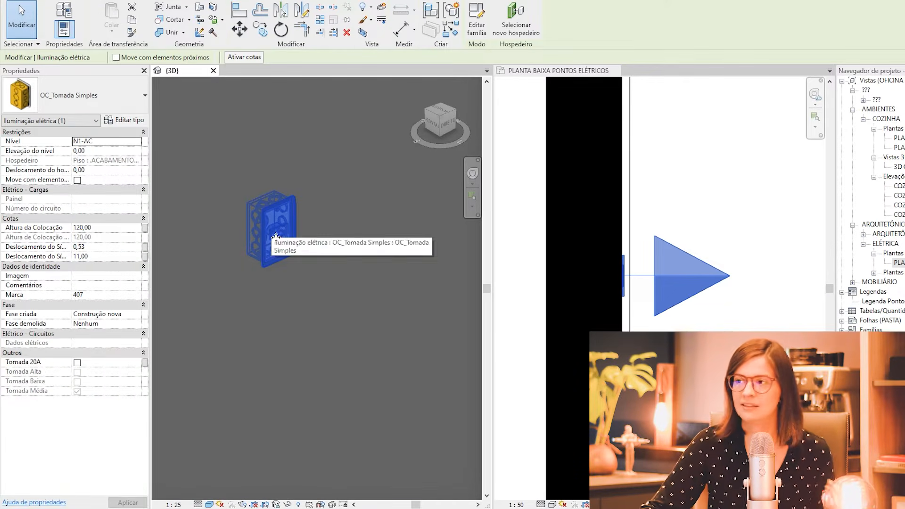
pyautogui.click(387, 13)
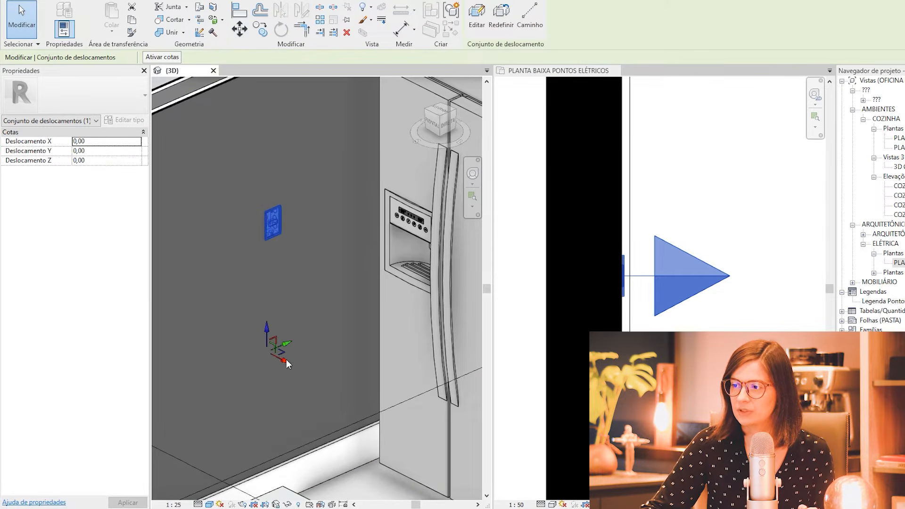
pyautogui.moveTo(283, 363); pyautogui.dragTo(310, 375)
pyautogui.click(335, 405)
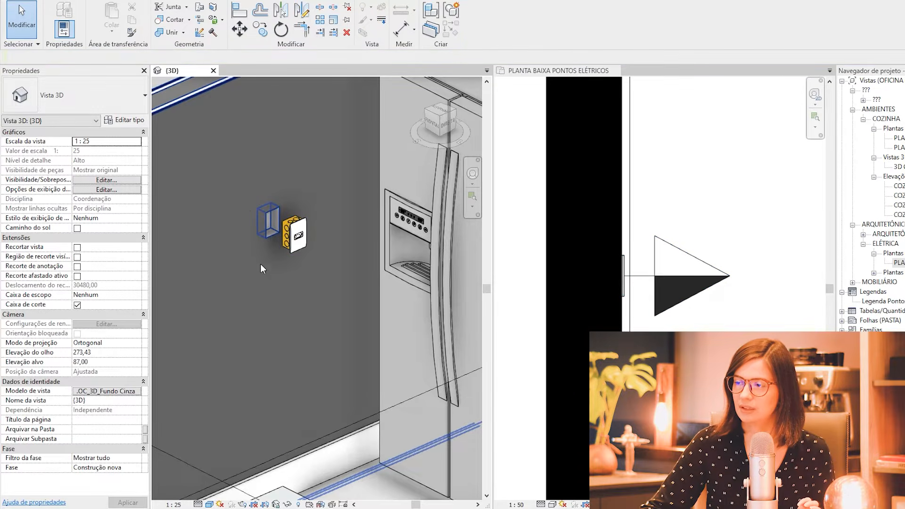
pyautogui.scroll(4, 260, 240)
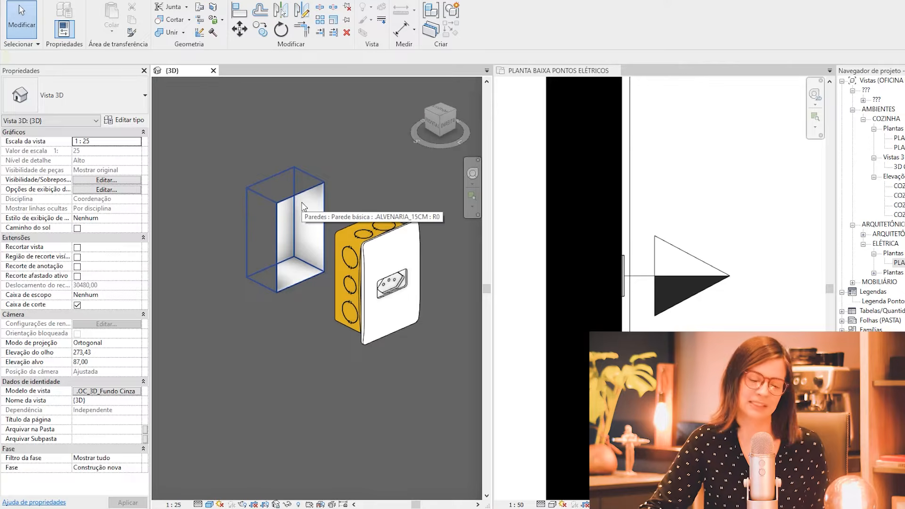
pyautogui.scroll(-5, 302, 207)
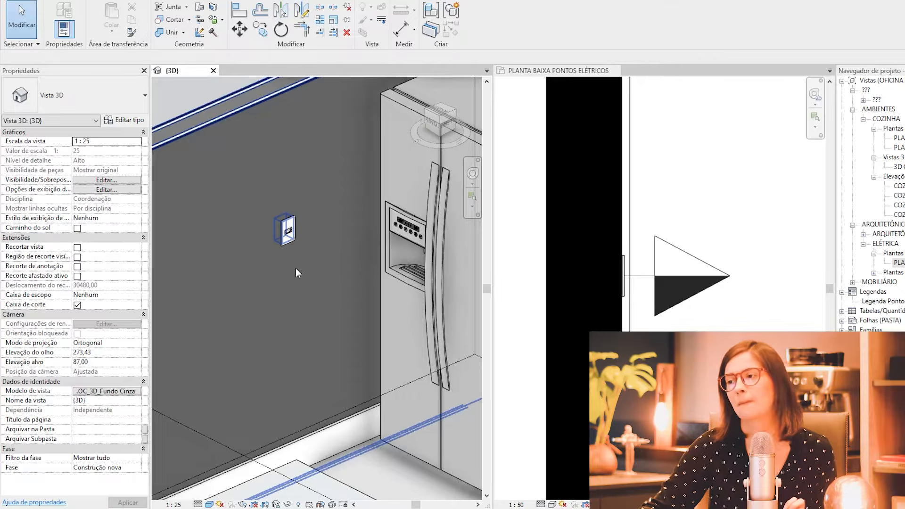
pyautogui.scroll(-2, 311, 307)
pyautogui.scroll(1, 302, 266)
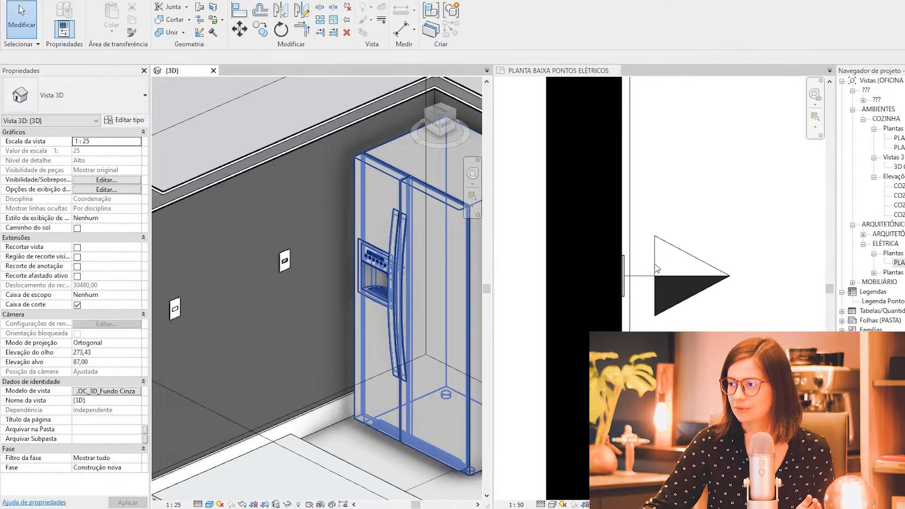
# Set the placement height (Altura da Colocação) of the outlet beside the refrigerator to 30
pyautogui.click(660, 278)
pyautogui.click(666, 273)
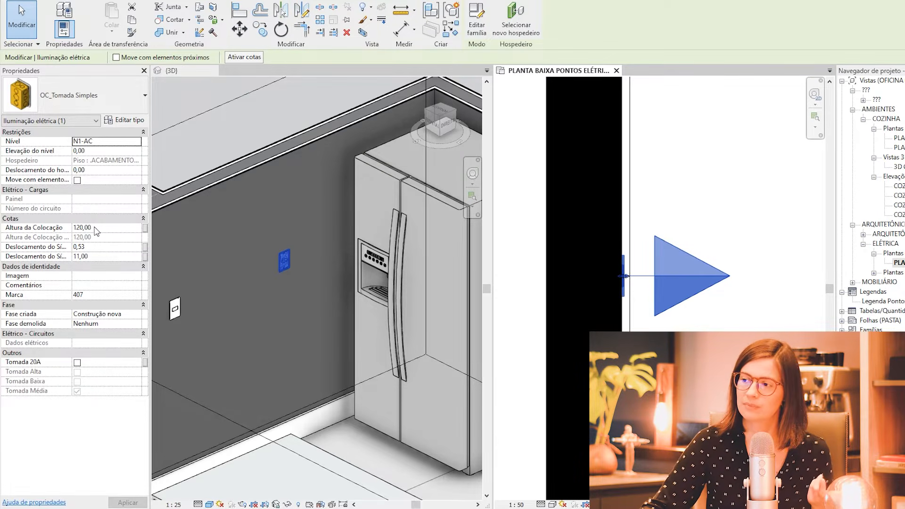
pyautogui.scroll(-1, 660, 210)
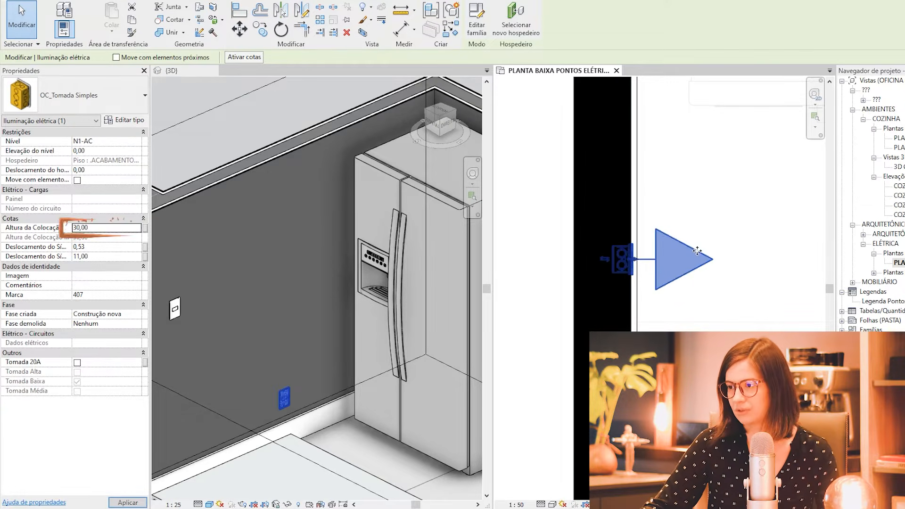
pyautogui.click(724, 233)
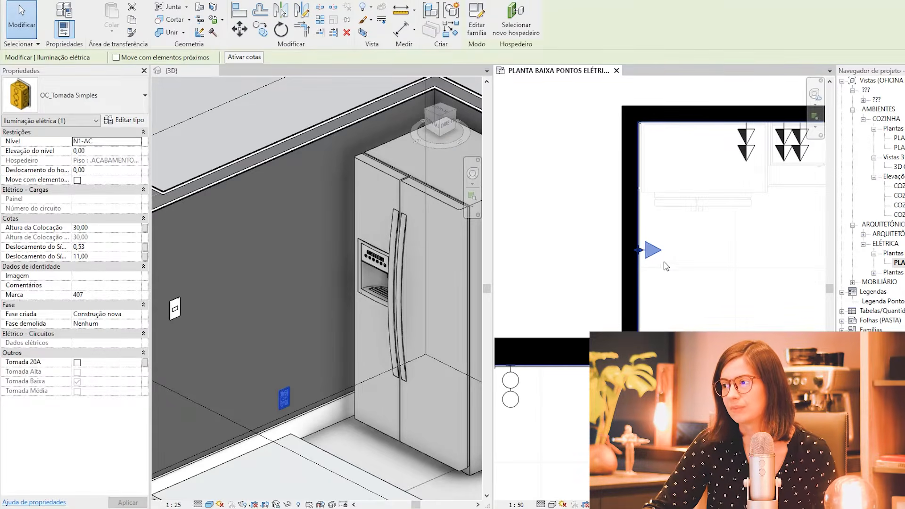
pyautogui.click(665, 267)
# Start placing a component in the electrical plan, search its types for "interrup" and choose the Interruptor_simples type of OC_Interruptor Único
pyautogui.scroll(-3, 668, 264)
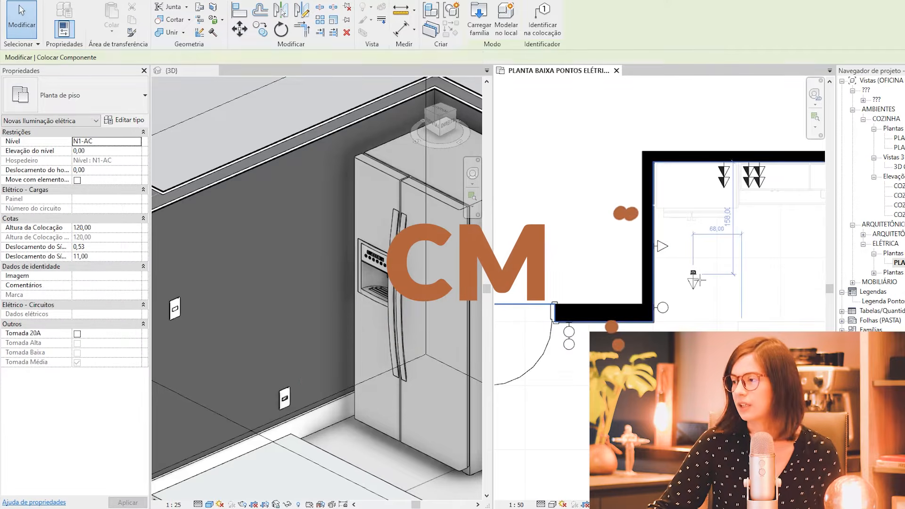
pyautogui.click(92, 95)
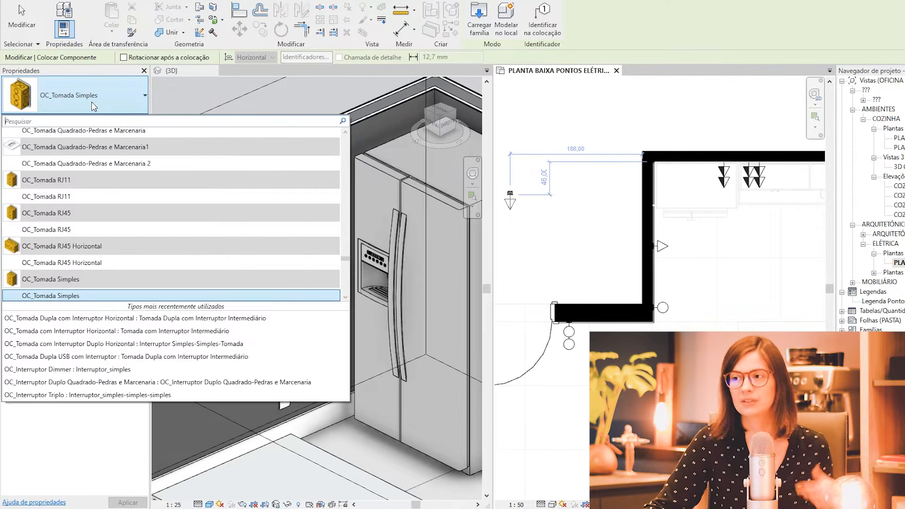
pyautogui.write('in')
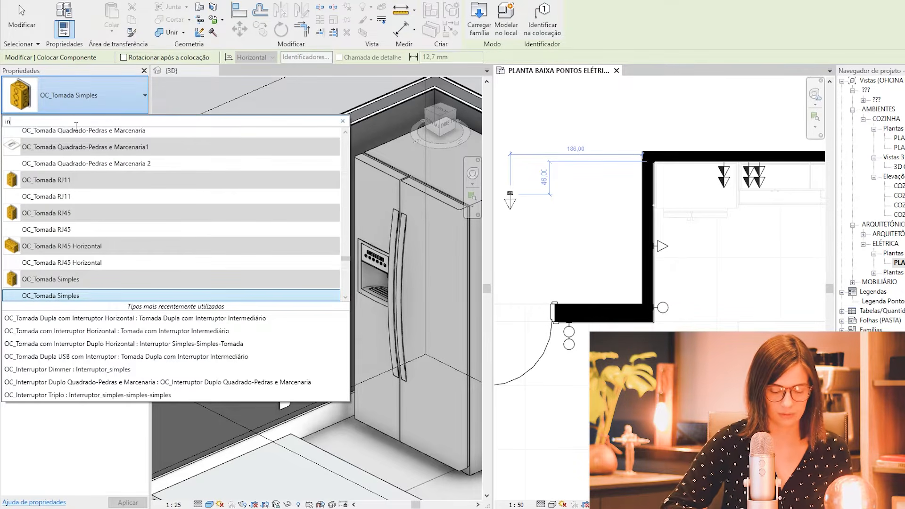
pyautogui.write('terrup')
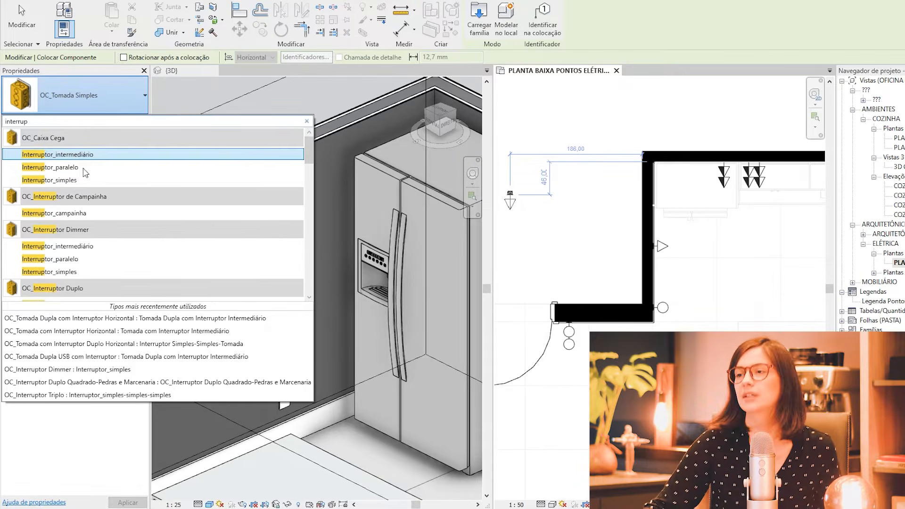
pyautogui.scroll(-8, 85, 172)
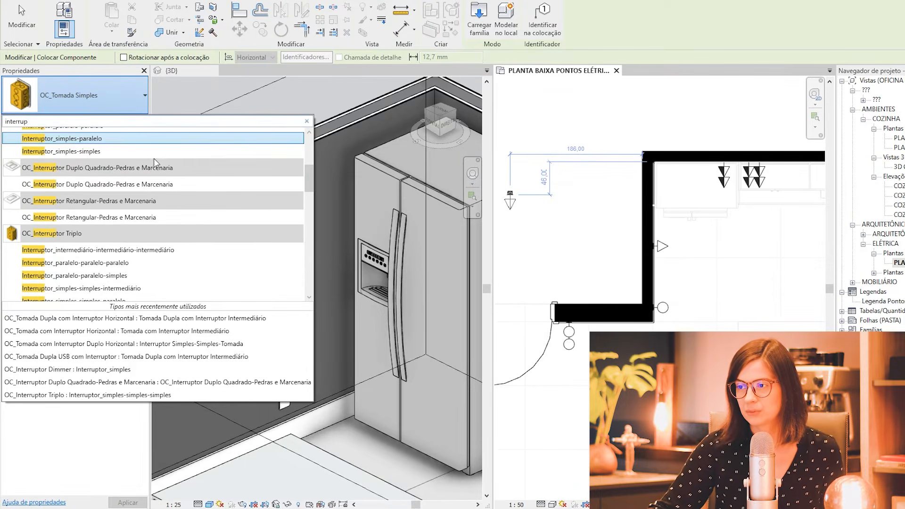
pyautogui.scroll(-3, 165, 170)
pyautogui.scroll(-1, 161, 187)
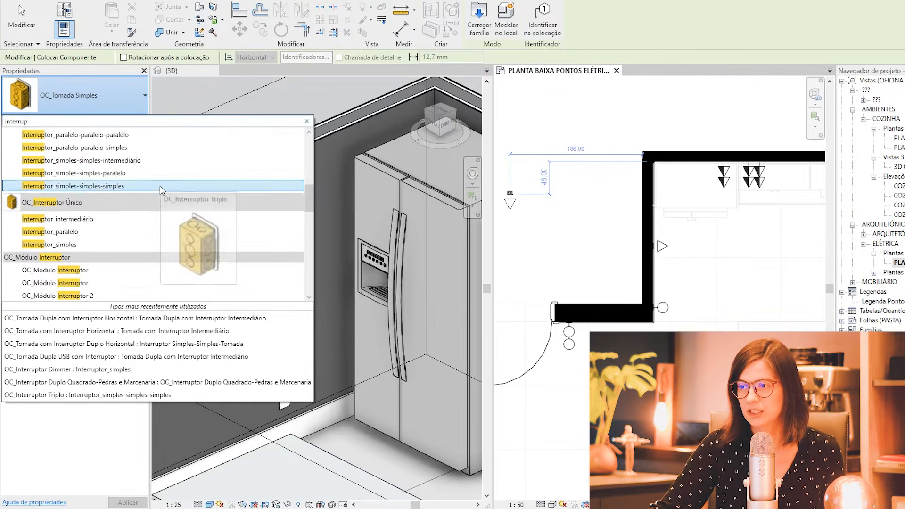
pyautogui.scroll(1, 160, 190)
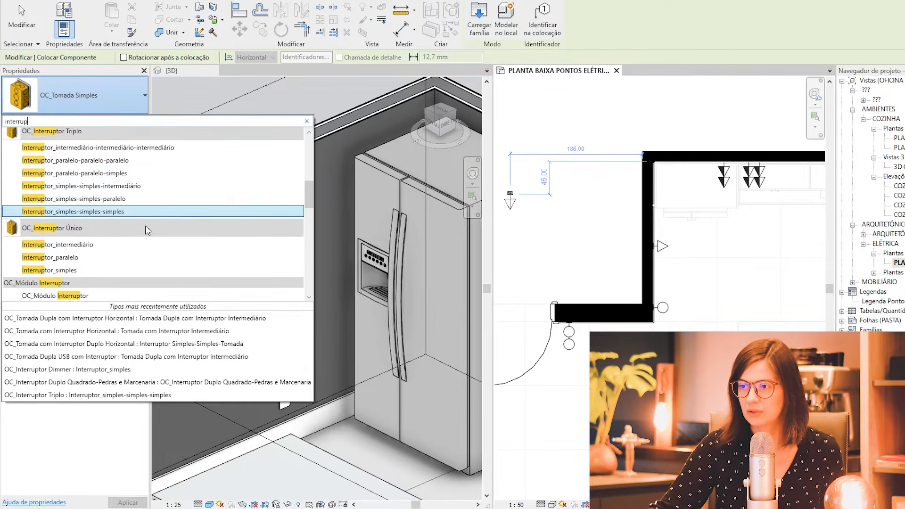
pyautogui.click(92, 272)
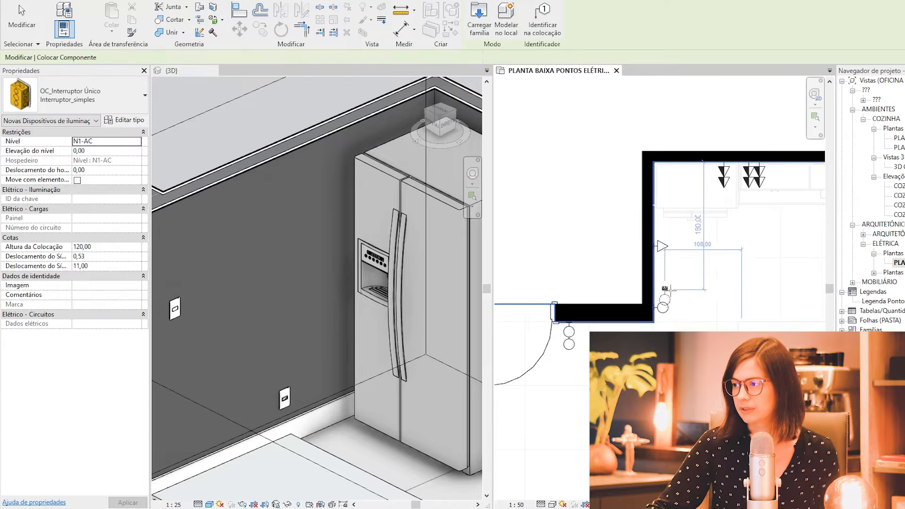
pyautogui.scroll(3, 656, 257)
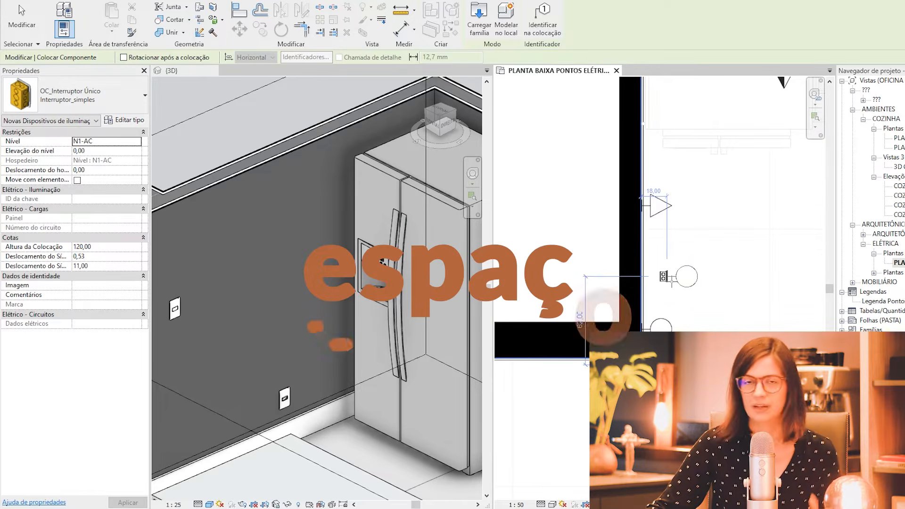
# Place the Interruptor_simples switch on the inner face of the black wall, between the outlet and the existing switch in the electrical plan
pyautogui.scroll(3, 675, 279)
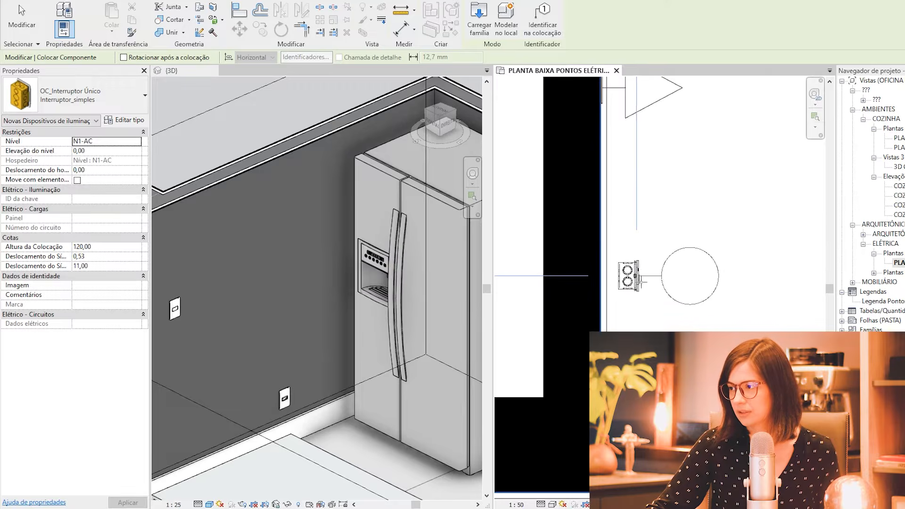
pyautogui.scroll(2, 618, 281)
pyautogui.scroll(2, 611, 280)
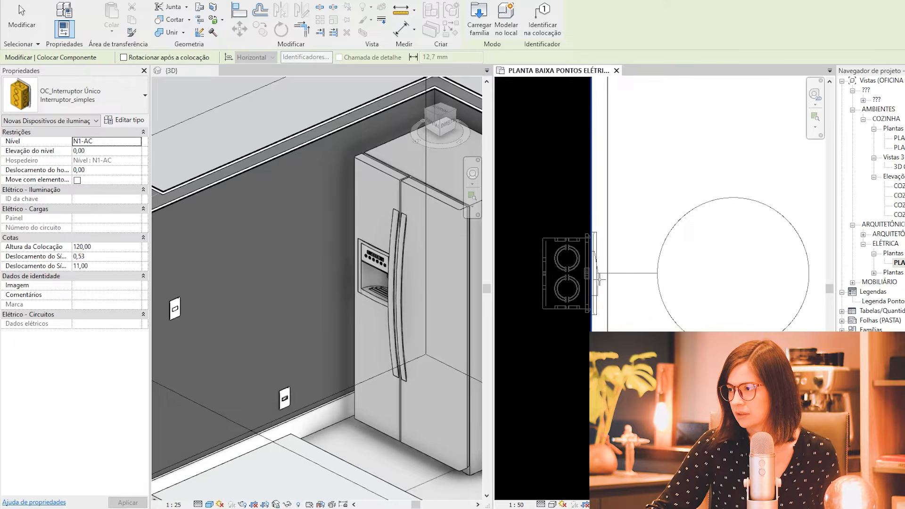
pyautogui.press('Escape')
pyautogui.press('Escape')
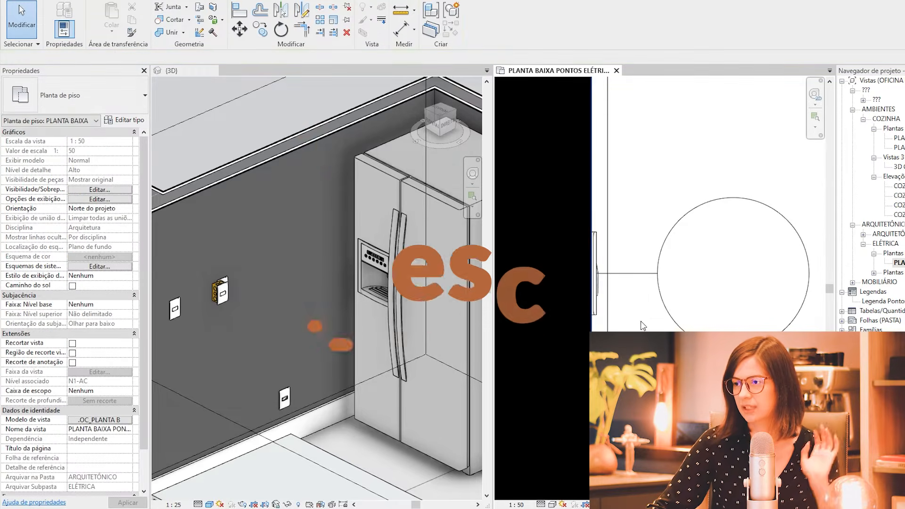
# Set the placement height (Altura da Colocação) of the newly placed switch on the dark wall to 110
pyautogui.scroll(-1, 290, 312)
pyautogui.scroll(-1, 290, 312)
pyautogui.scroll(6, 265, 313)
pyautogui.scroll(-3, 360, 302)
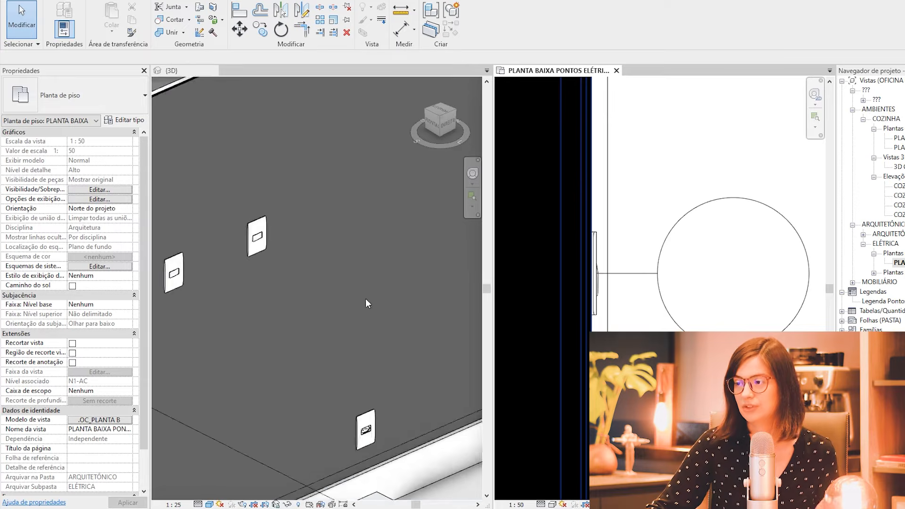
pyautogui.scroll(2, 350, 279)
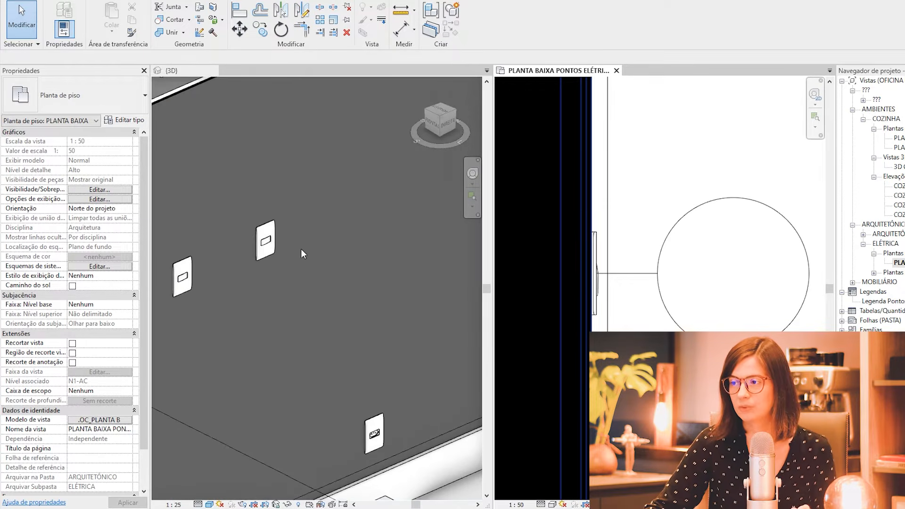
pyautogui.click(264, 246)
pyautogui.click(264, 246)
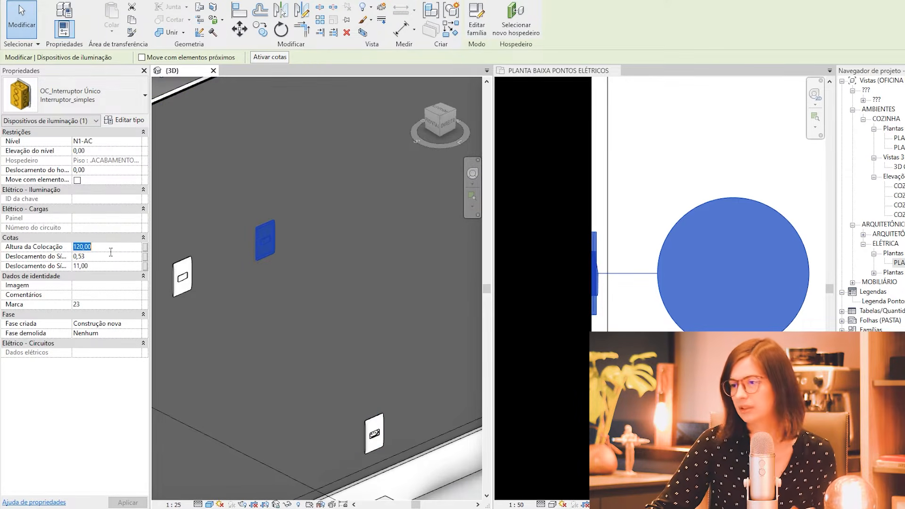
pyautogui.click(274, 229)
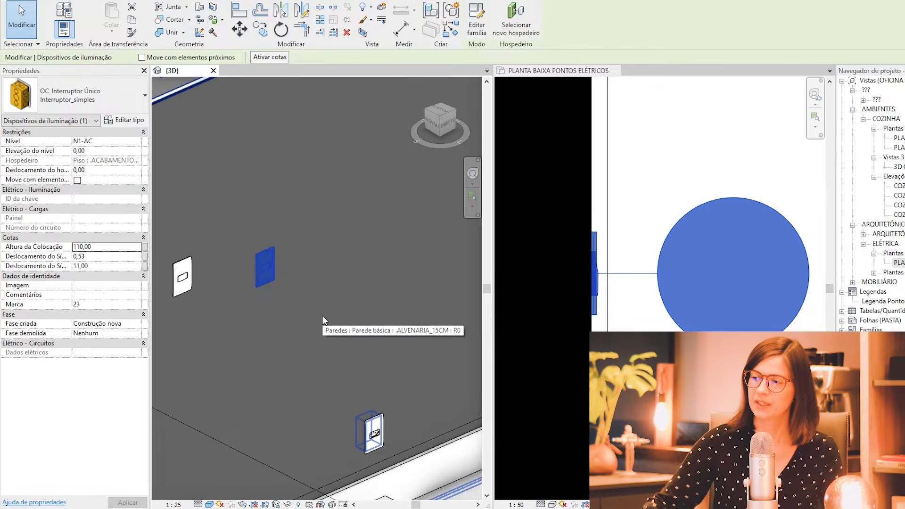
pyautogui.press('Escape')
# Check the placement height of the neighbouring switch and set the new switch's Altura da Colocação to 120
pyautogui.scroll(-2, 252, 269)
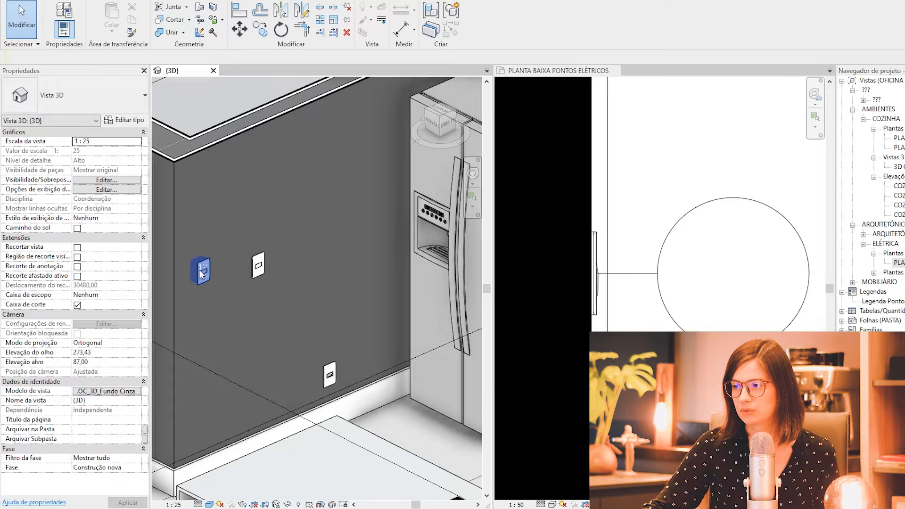
pyautogui.click(200, 274)
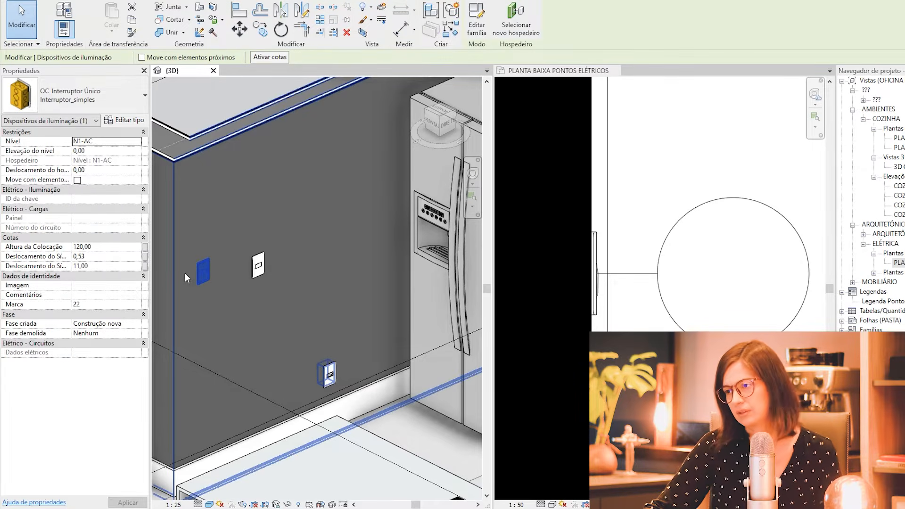
pyautogui.click(257, 266)
pyautogui.click(128, 247)
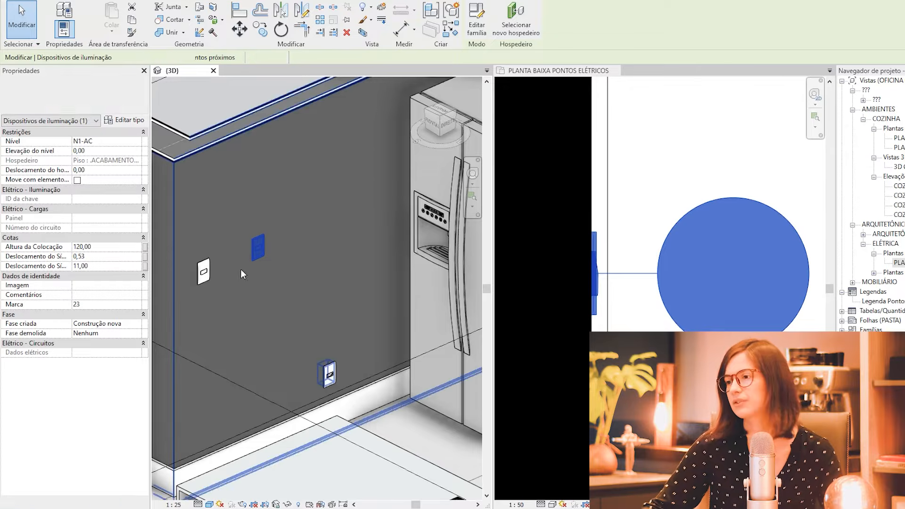
pyautogui.scroll(-3, 238, 250)
pyautogui.keyDown('shift'); pyautogui.moveTo(301, 309); pyautogui.dragTo(262, 307, button='middle'); pyautogui.keyUp('shift')
pyautogui.scroll(5, 273, 297)
pyautogui.press('Escape')
pyautogui.scroll(-5, 693, 306)
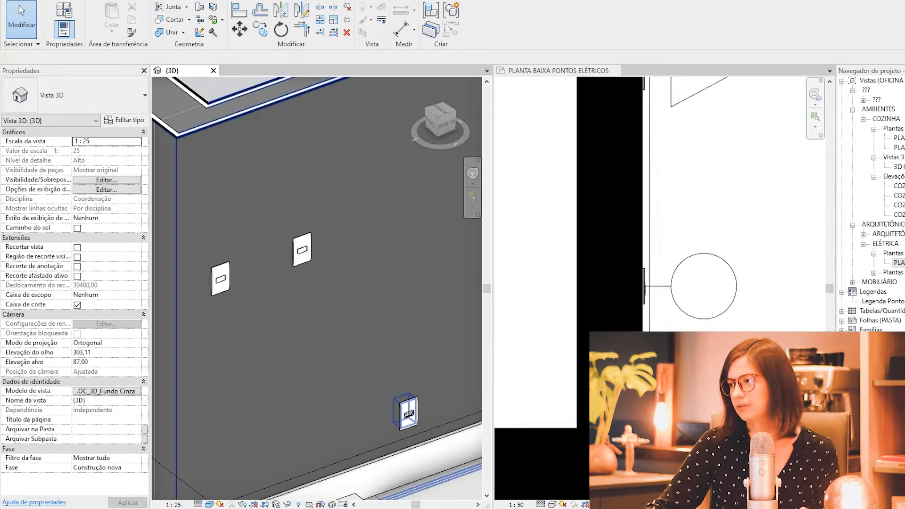
# Select the new switch in the electrical plan and examine its symbol together with the surrounding kitchen electrical points
pyautogui.click(706, 323)
pyautogui.click(743, 319)
pyautogui.moveTo(746, 319); pyautogui.dragTo(628, 319, button='middle')
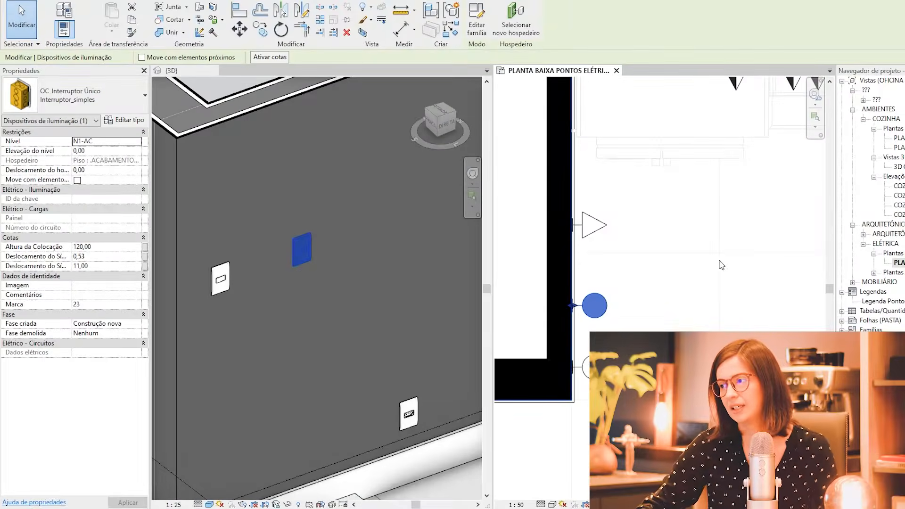
pyautogui.click(722, 265)
pyautogui.scroll(-2, 646, 279)
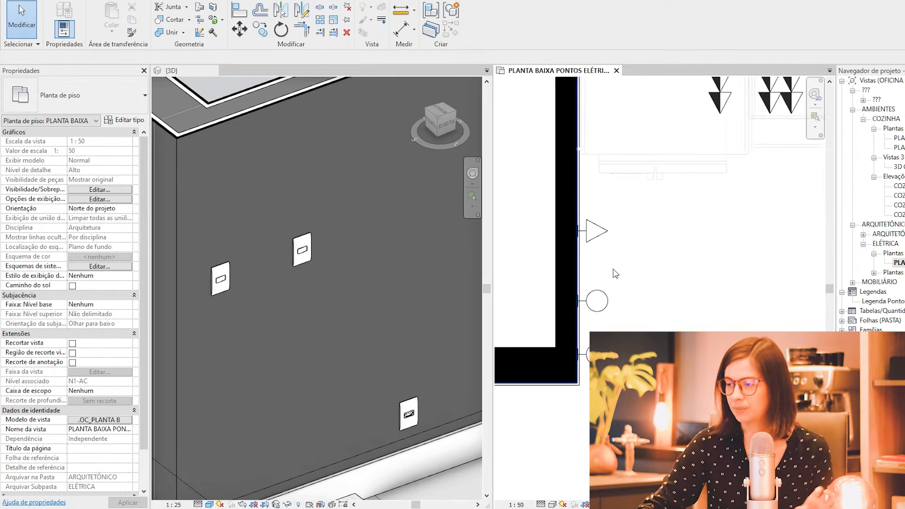
pyautogui.scroll(-2, 645, 278)
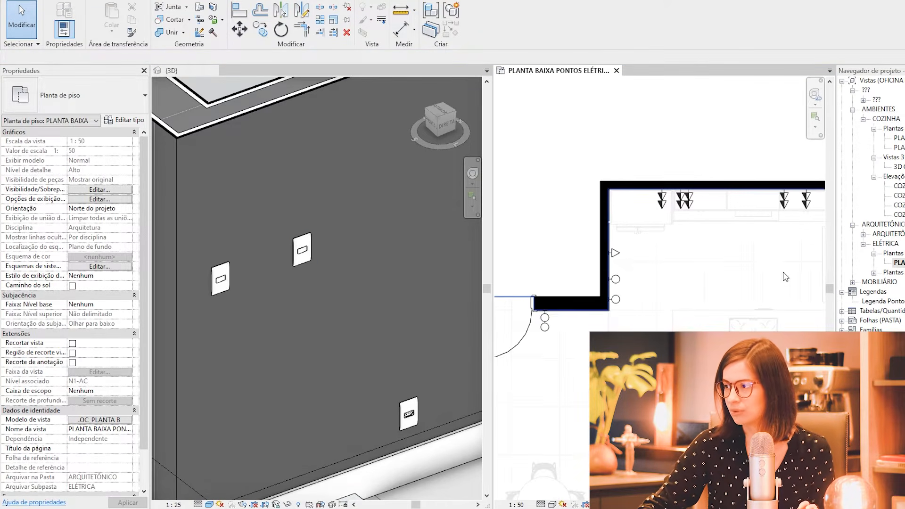
pyautogui.moveTo(786, 278); pyautogui.dragTo(738, 274, button='middle')
pyautogui.scroll(2, 605, 292)
pyautogui.moveTo(620, 284); pyautogui.dragTo(644, 283, button='middle')
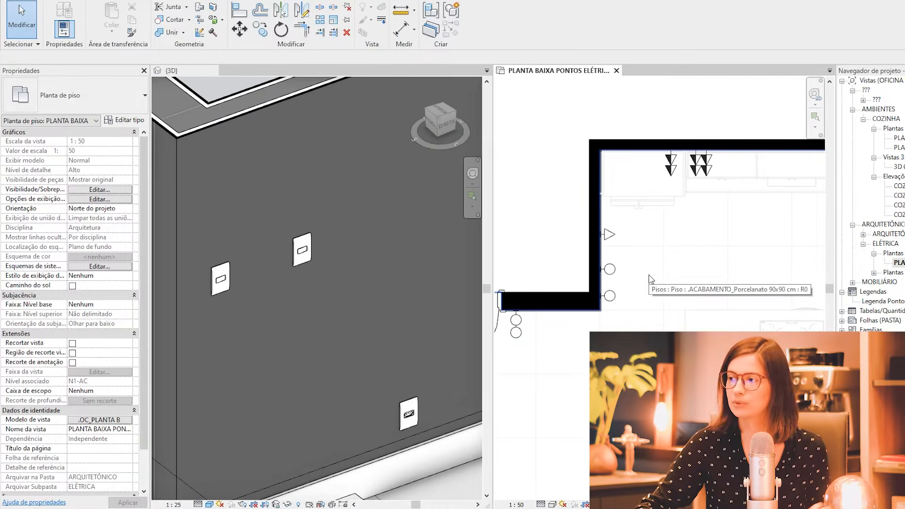
pyautogui.scroll(-2, 651, 278)
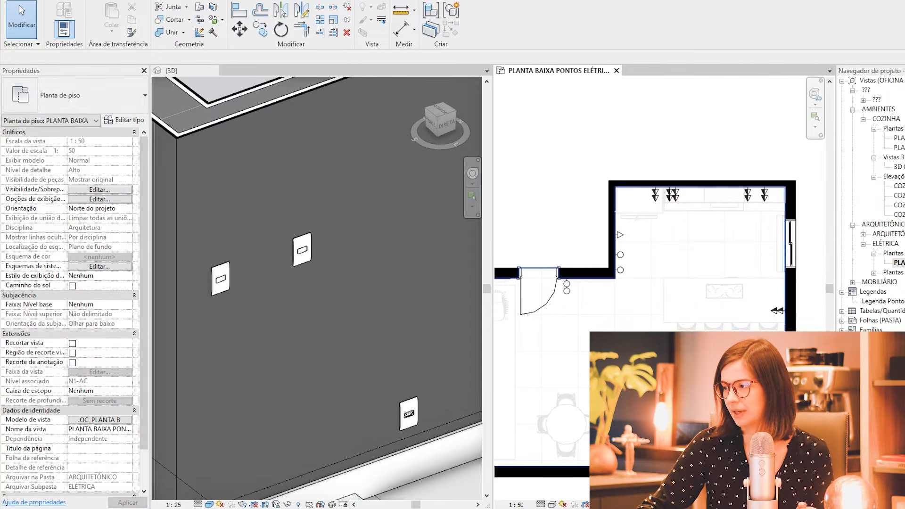
pyautogui.moveTo(675, 245); pyautogui.dragTo(640, 224, button='middle')
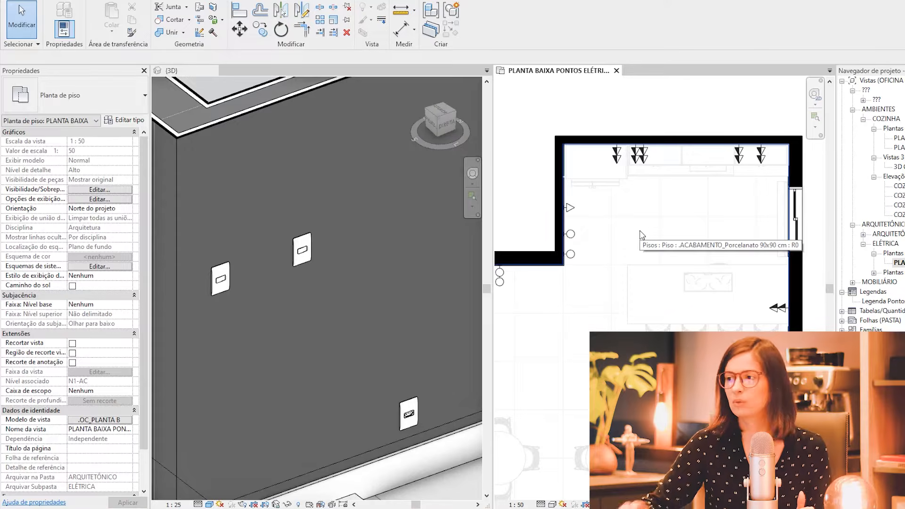
pyautogui.click(570, 235)
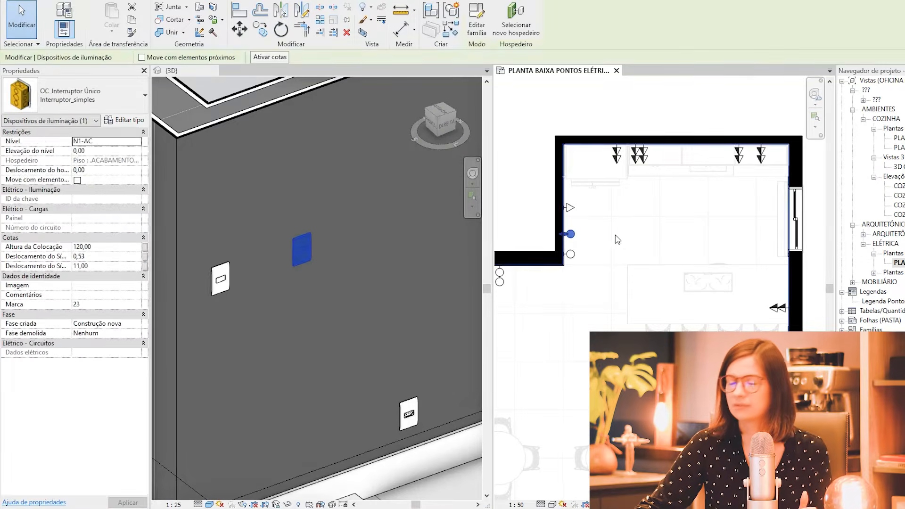